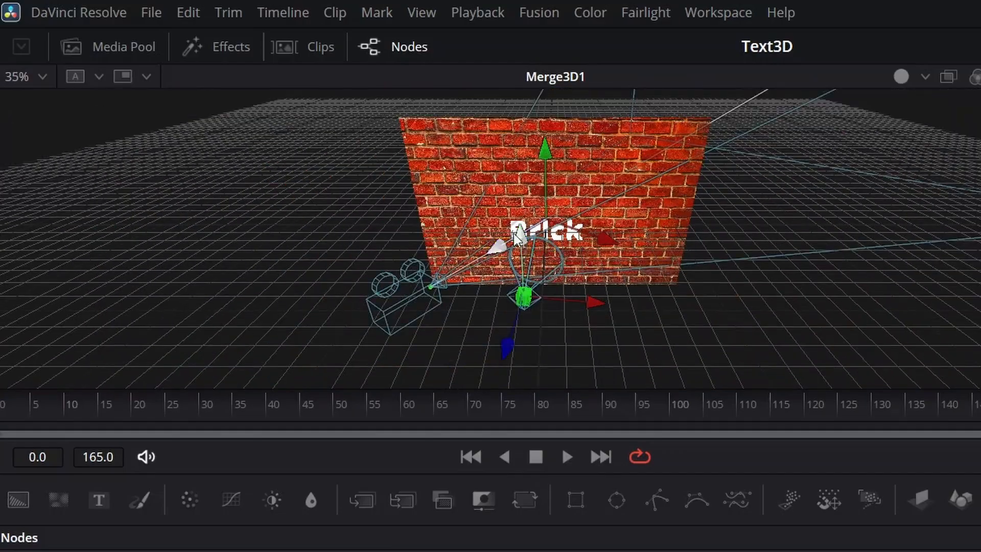
pyautogui.moveTo(268, 152); pyautogui.dragTo(320, 157)
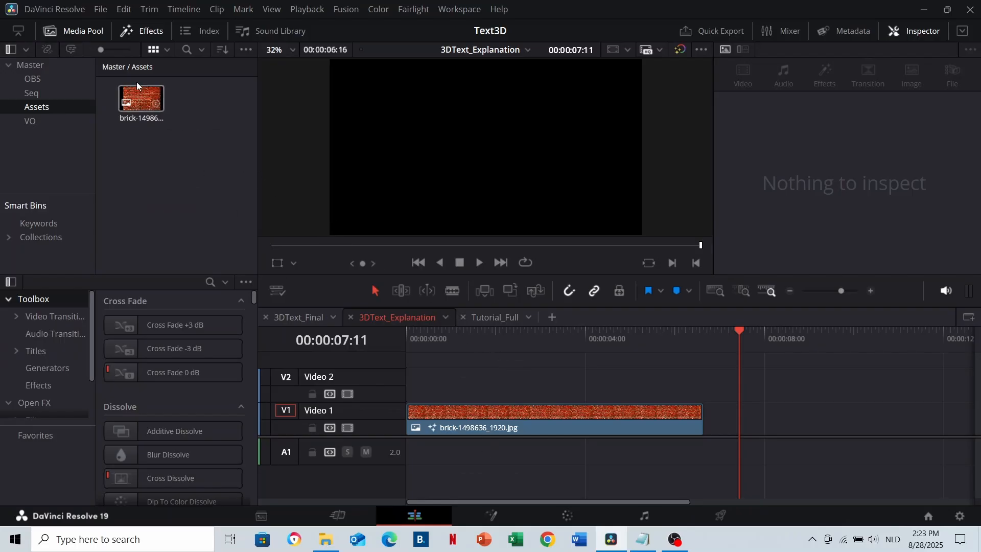
# Add the brick image from the Assets bin to Video 1 and lengthen the short clip at its end and start.
pyautogui.doubleClick(141, 107)
pyautogui.moveTo(318, 165); pyautogui.dragTo(731, 412)
pyautogui.scroll(7, 732, 412)
pyautogui.scroll(3, 732, 412)
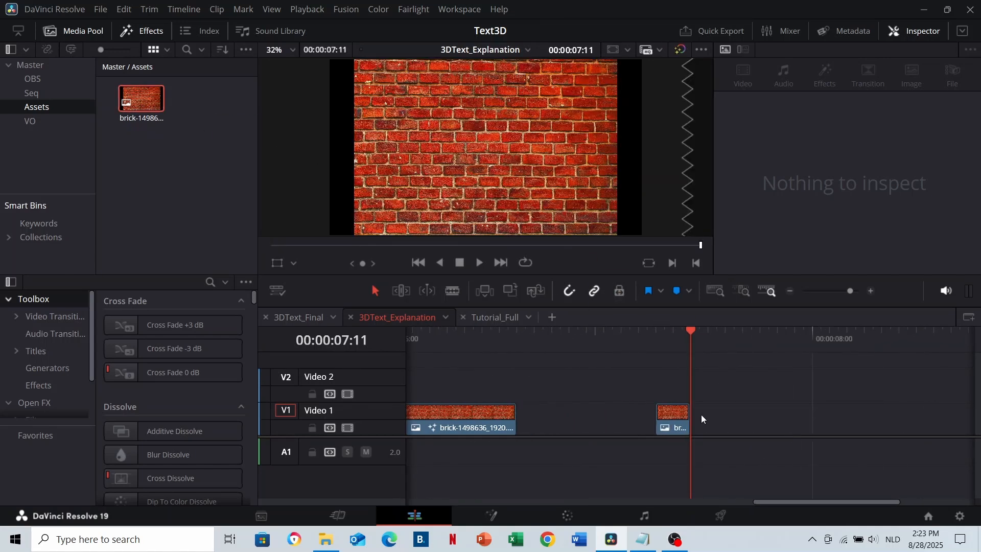
pyautogui.click(685, 418)
pyautogui.moveTo(690, 418); pyautogui.dragTo(907, 417)
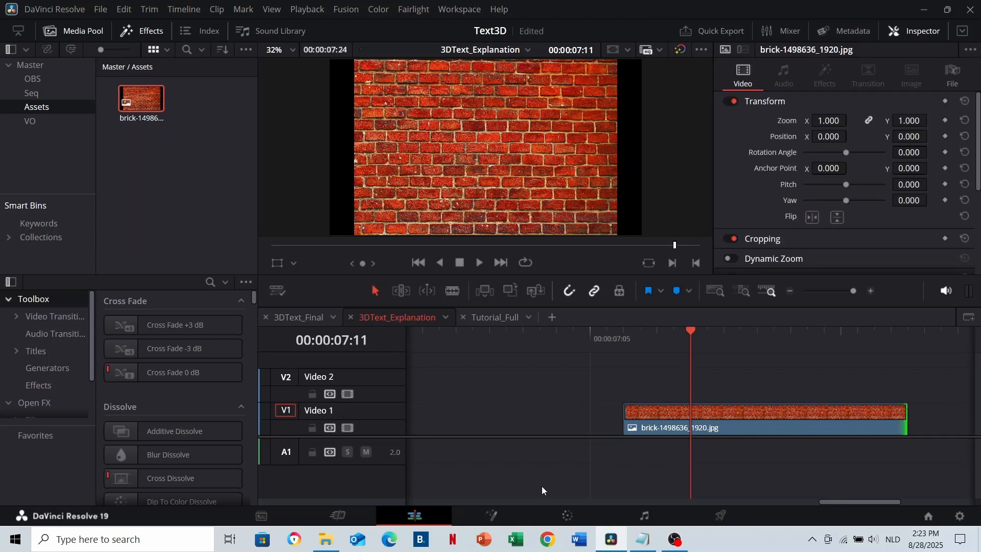
pyautogui.click(493, 518)
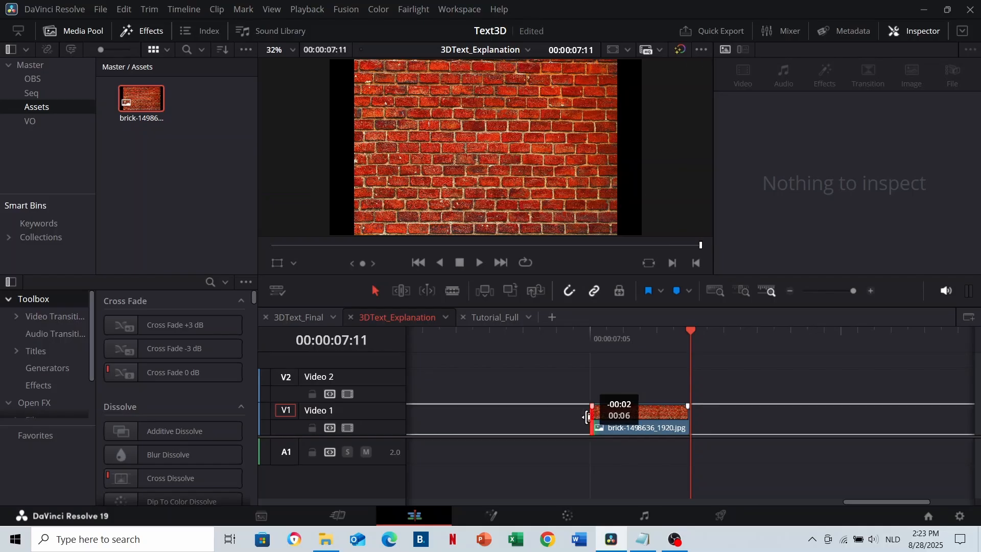
pyautogui.moveTo(586, 411); pyautogui.dragTo(456, 411)
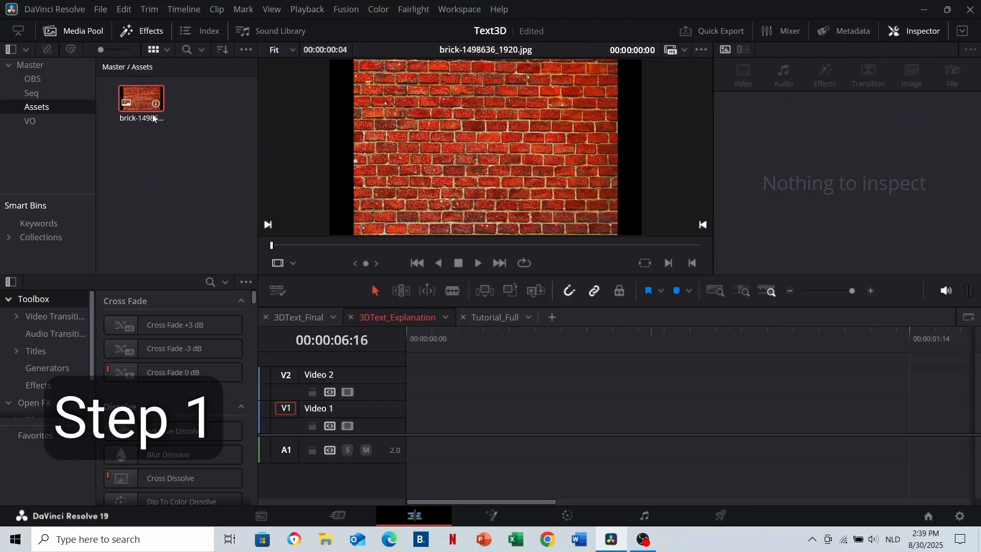
# Place the brick image at the start of Video 1 and add a Merge 3D node to its Fusion composition.
pyautogui.moveTo(138, 93); pyautogui.dragTo(439, 409)
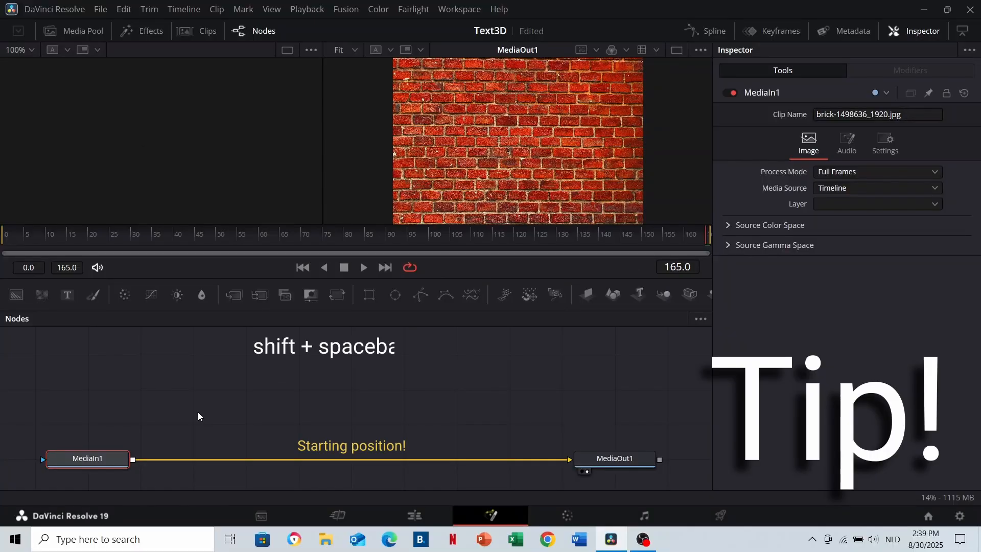
pyautogui.hotkey('shift', 'space')
pyautogui.write('Merge 3D')
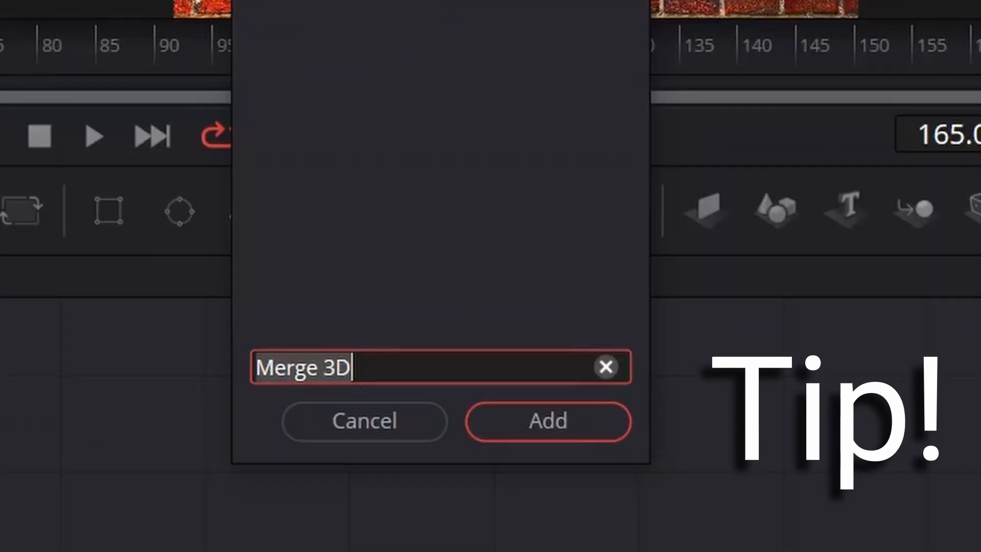
pyautogui.click(576, 427)
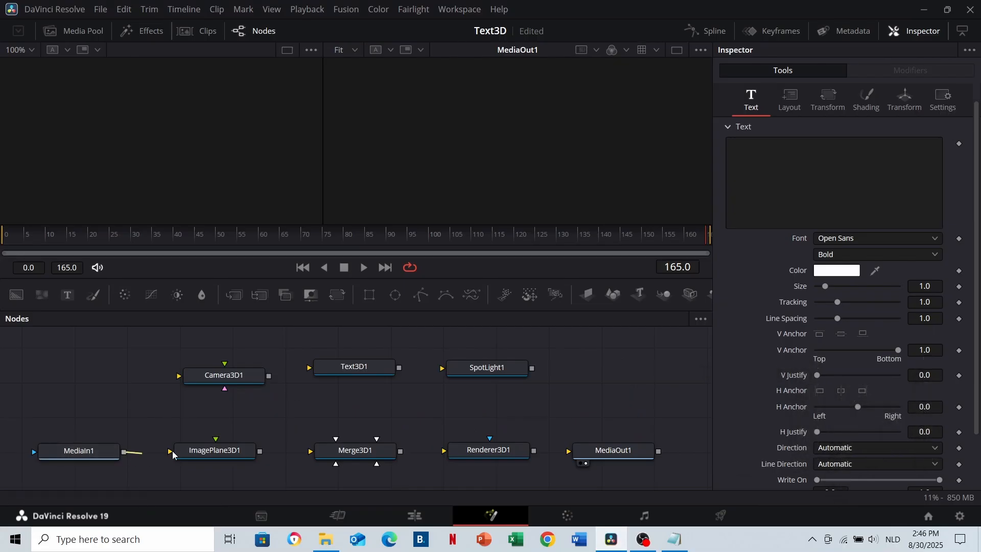
# Connect MediaIn1 to ImagePlane3D1, and feed ImagePlane3D1 and SpotLight1 into Merge3D1.
pyautogui.moveTo(172, 450); pyautogui.dragTo(189, 452)
pyautogui.moveTo(259, 452); pyautogui.dragTo(348, 452)
pyautogui.moveTo(532, 368); pyautogui.dragTo(381, 454)
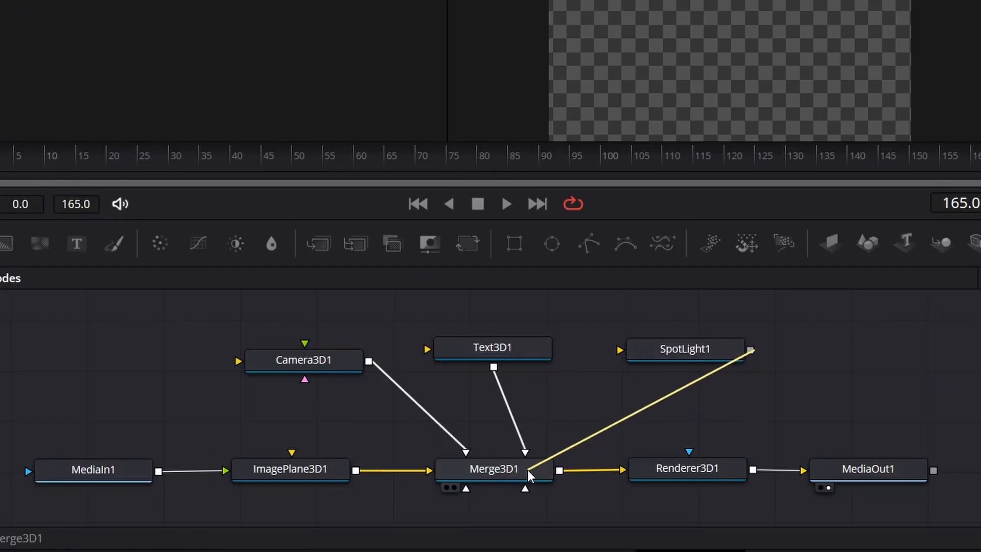
pyautogui.moveTo(530, 475); pyautogui.dragTo(530, 476)
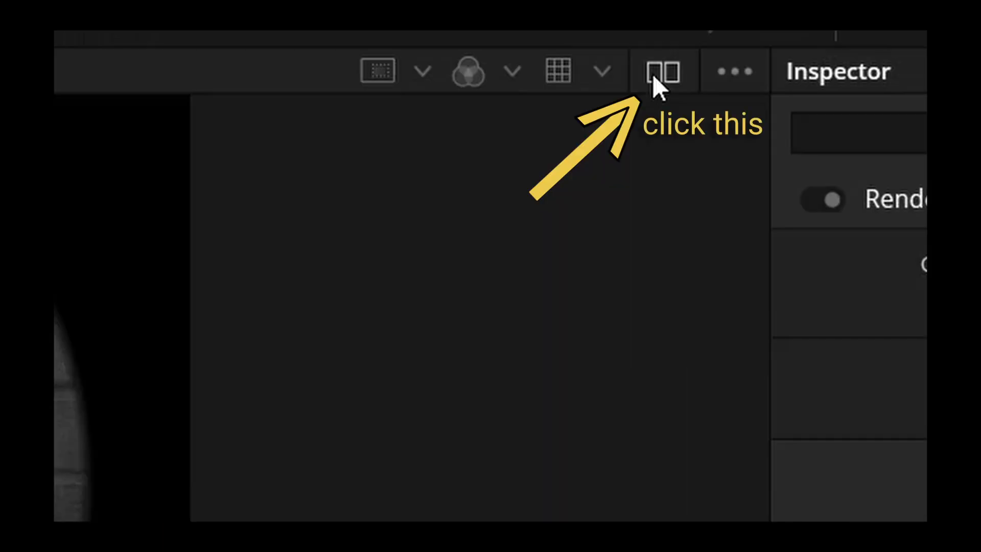
# Set up two viewers showing Merge3D1 in the left view and MediaOut1 in the right view.
pyautogui.click(890, 99)
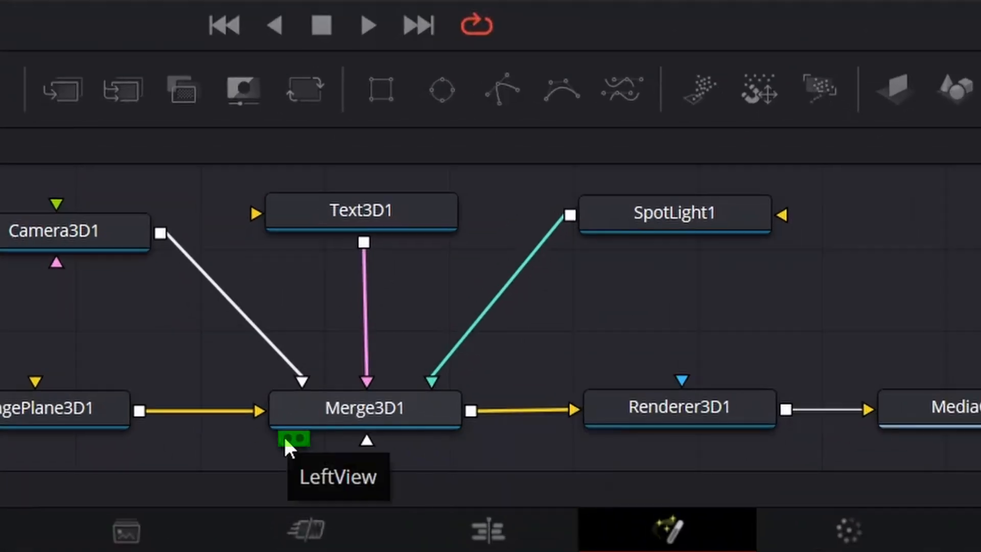
pyautogui.click(287, 438)
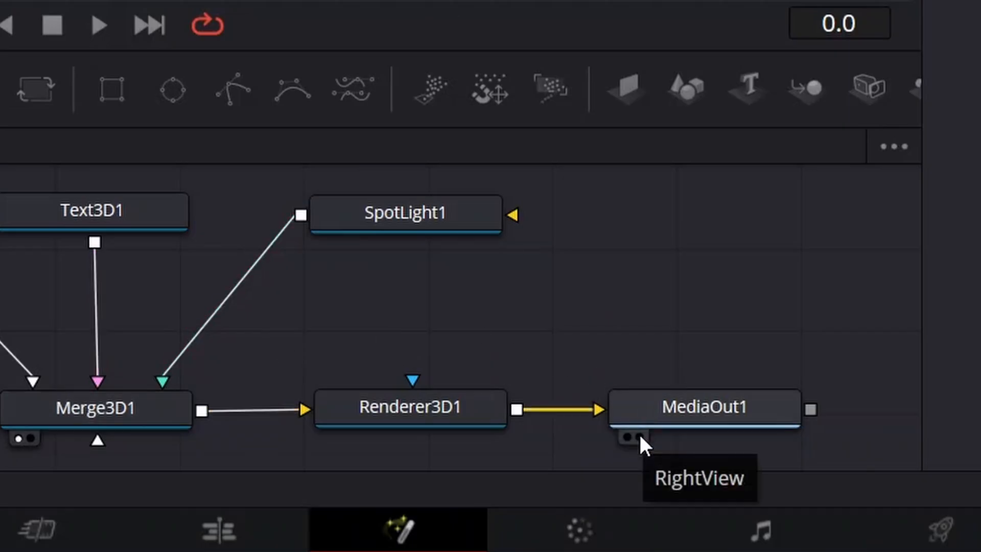
pyautogui.click(639, 432)
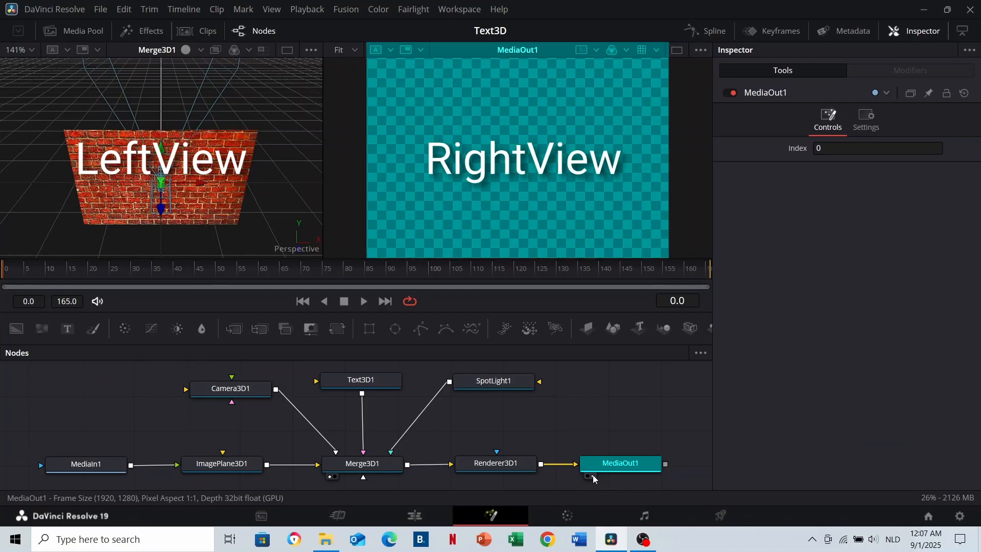
pyautogui.hotkey('ctrl', 'a')
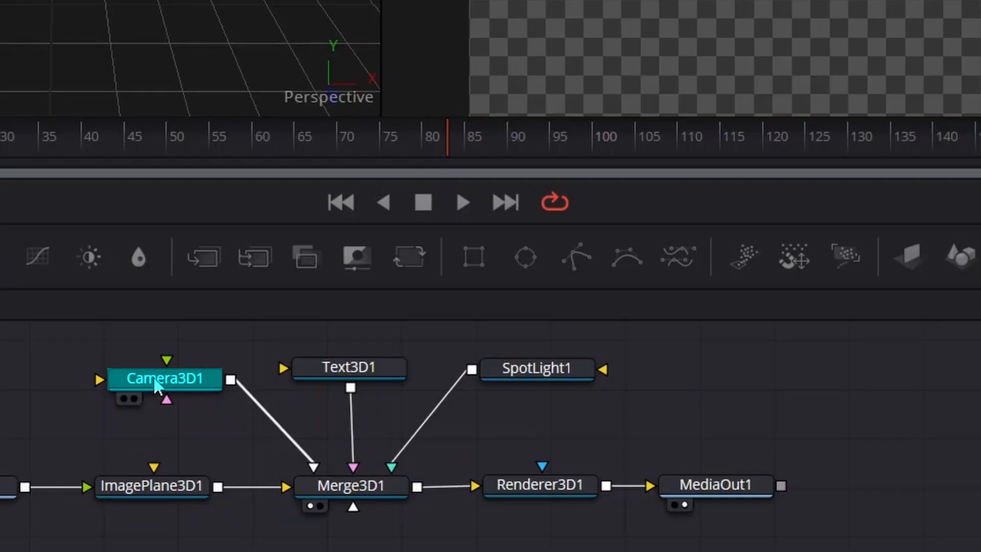
# Move Camera3D1 back along its Z axis until the brick wall fills the rendered frame.
pyautogui.click(225, 392)
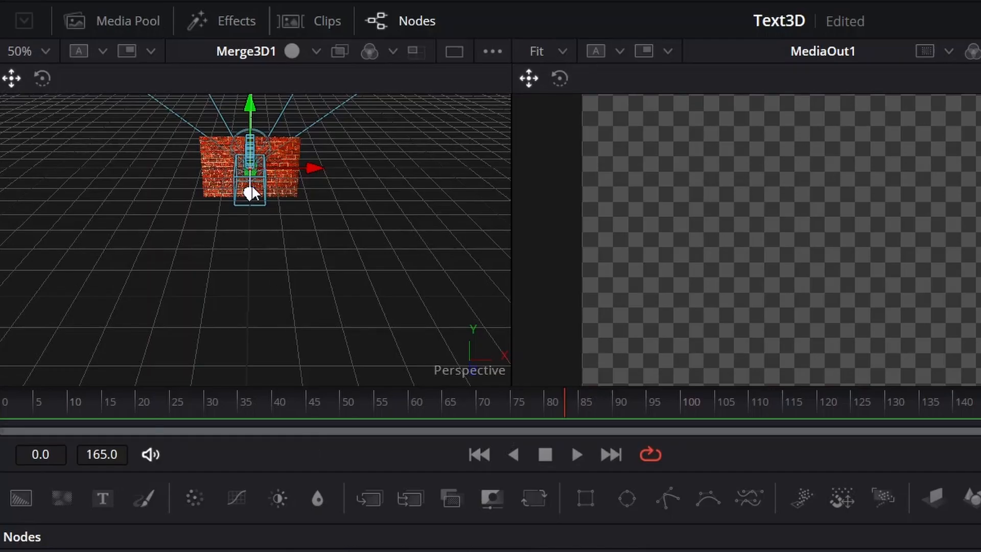
pyautogui.moveTo(253, 193); pyautogui.dragTo(250, 333)
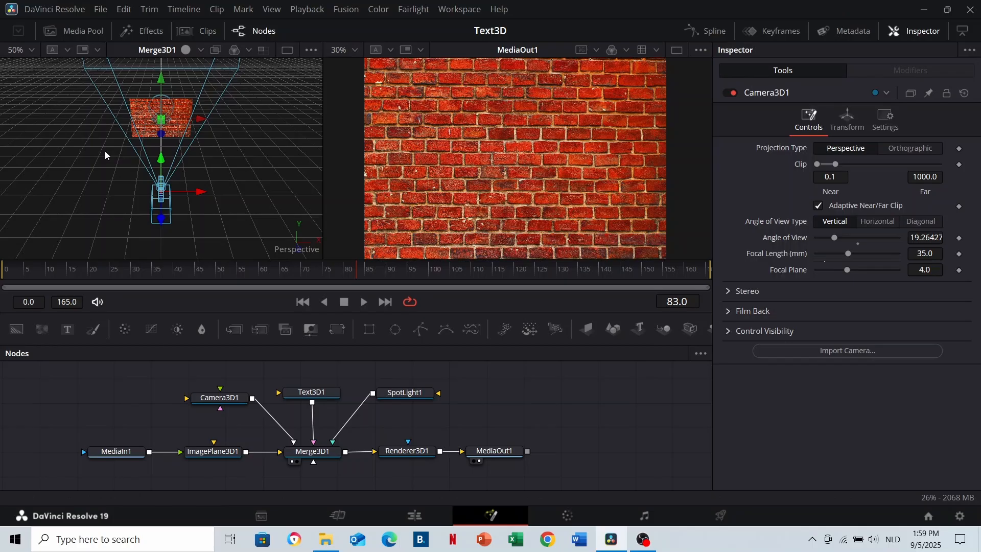
# Examine the camera and brick wall from different angles and zoom levels, and look over the node graph.
pyautogui.moveTo(105, 151); pyautogui.dragTo(178, 164)
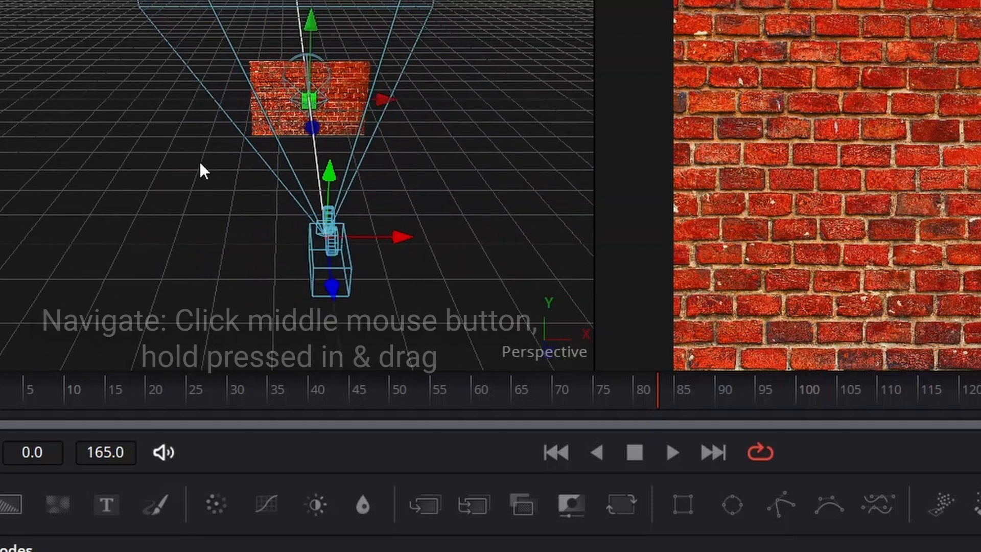
pyautogui.scroll(-5, 178, 164)
pyautogui.scroll(3, 178, 164)
pyautogui.scroll(3, 178, 164)
pyautogui.scroll(-3, 178, 164)
pyautogui.scroll(3, 177, 164)
pyautogui.scroll(-3, 177, 164)
pyautogui.scroll(3, 177, 164)
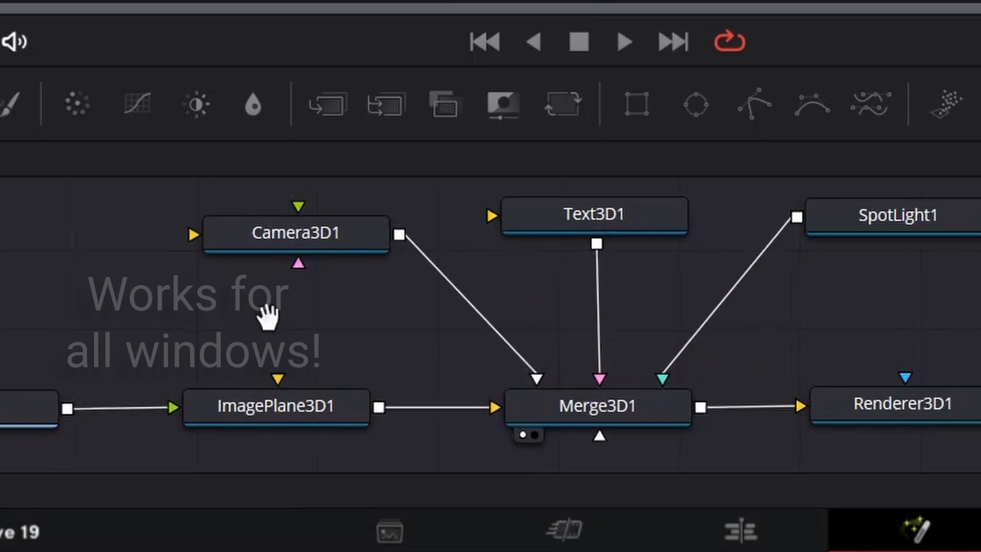
pyautogui.moveTo(268, 316)
pyautogui.mouseDown()
pyautogui.moveTo(167, 307)
pyautogui.moveTo(281, 321)
pyautogui.mouseUp()
pyautogui.scroll(-5, 281, 321)
pyautogui.scroll(5, 281, 321)
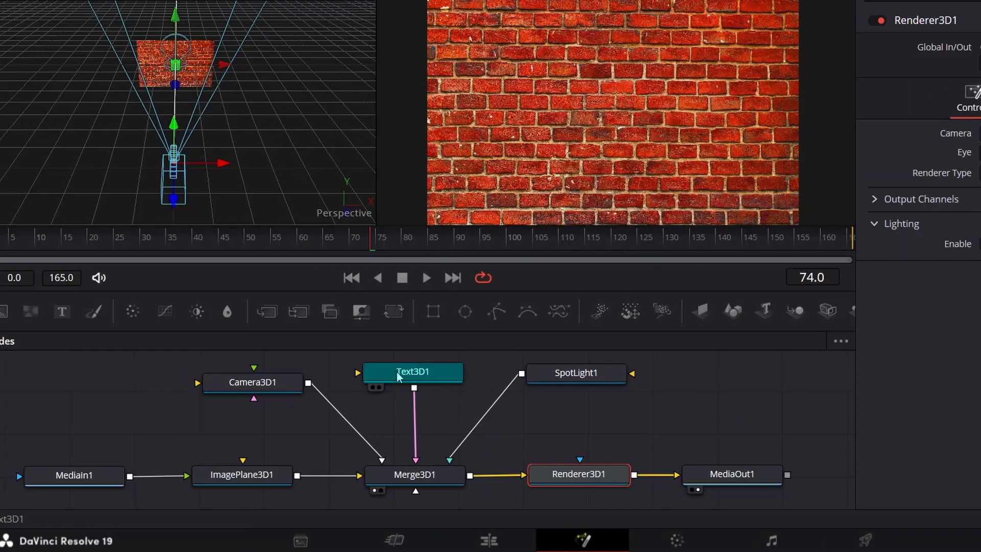
# Enter "Brick" as the text of Text3D1 and set its size to 0.52.
pyautogui.click(599, 218)
pyautogui.click(766, 190)
pyautogui.write('Brick')
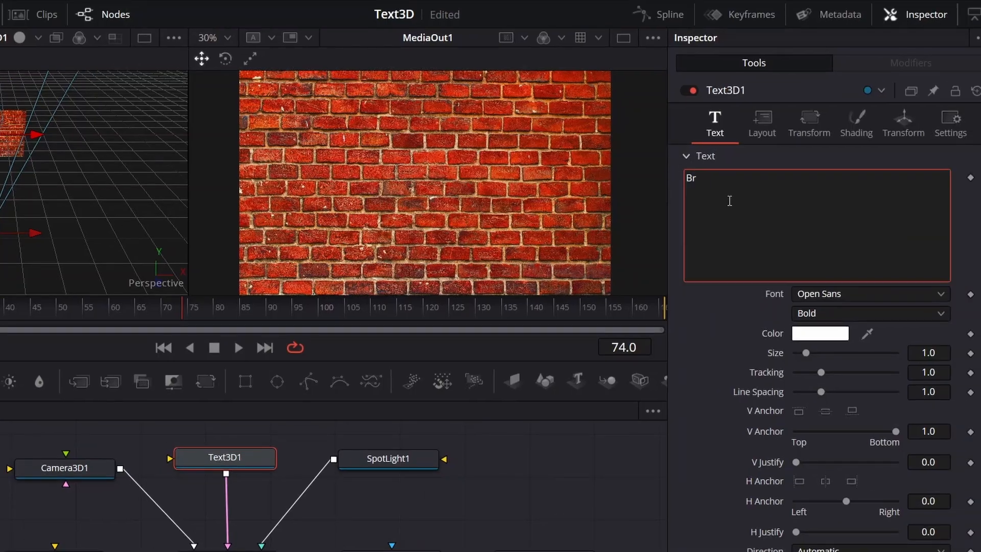
pyautogui.click(965, 342)
pyautogui.write('0.52')
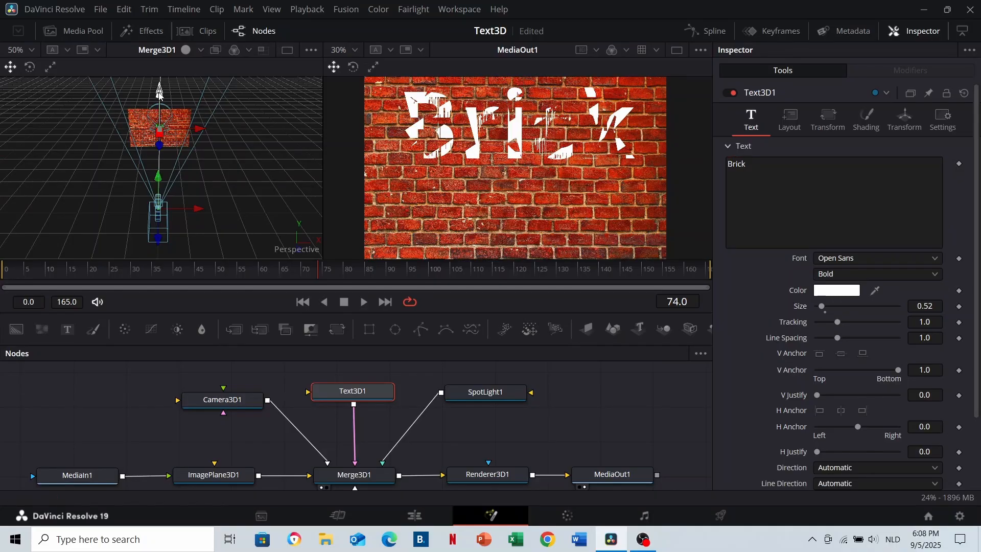
# Lower the Brick text to the middle of the wall and bring it just in front of the brick surface.
pyautogui.moveTo(159, 93); pyautogui.dragTo(158, 102)
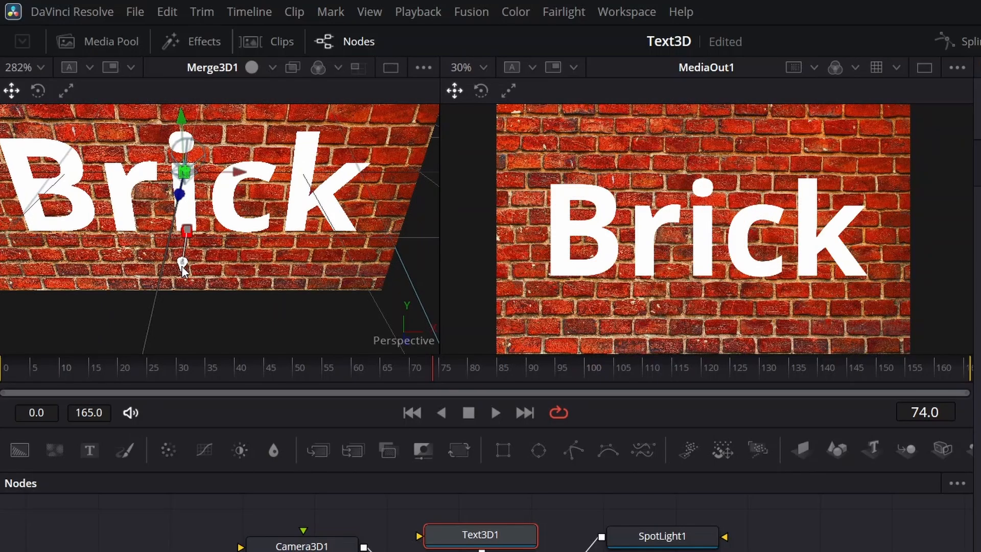
pyautogui.scroll(5, 295, 228)
pyautogui.moveTo(254, 225); pyautogui.dragTo(292, 269)
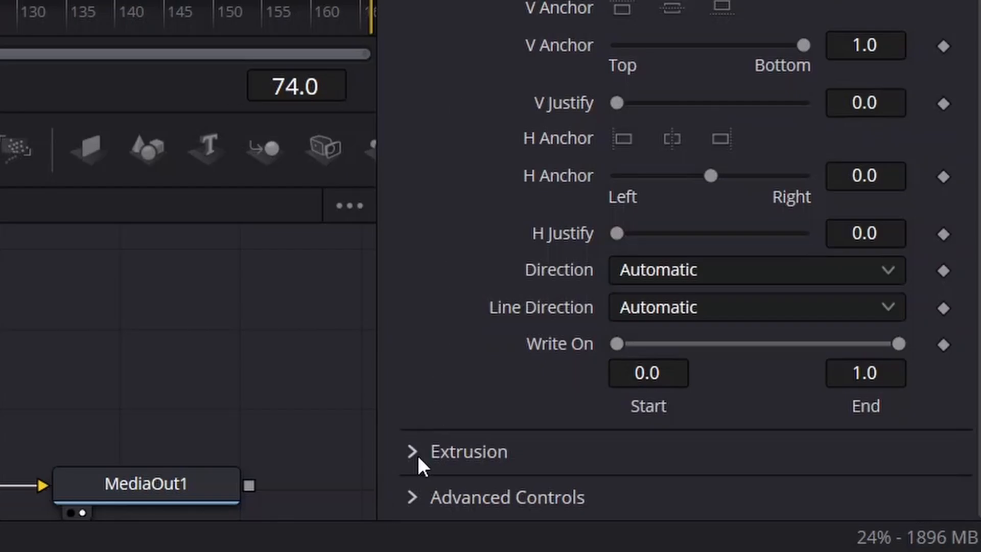
# Give the Brick text a shallow thickness by adjusting its extrusion depth.
pyautogui.click(414, 453)
pyautogui.moveTo(856, 263); pyautogui.dragTo(870, 262)
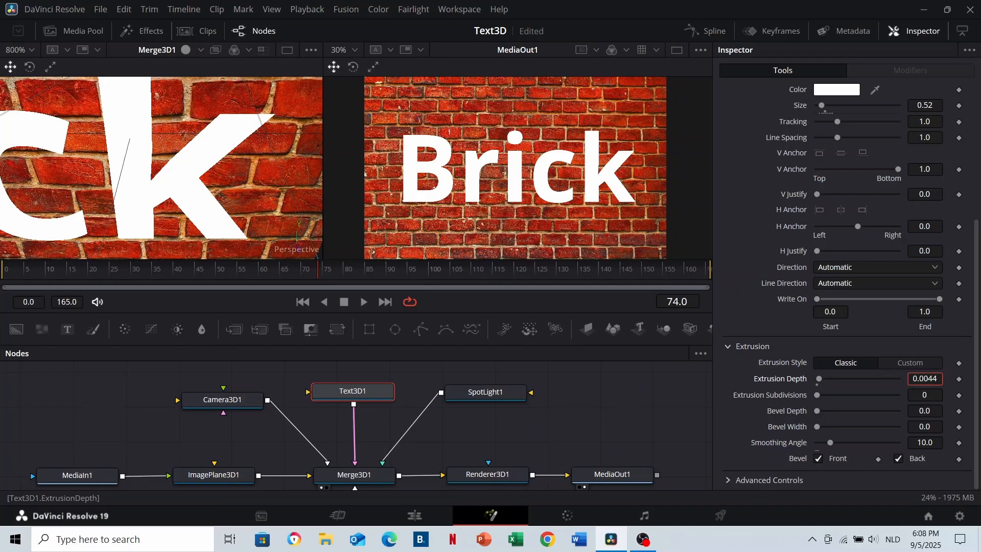
pyautogui.moveTo(925, 379); pyautogui.dragTo(933, 378)
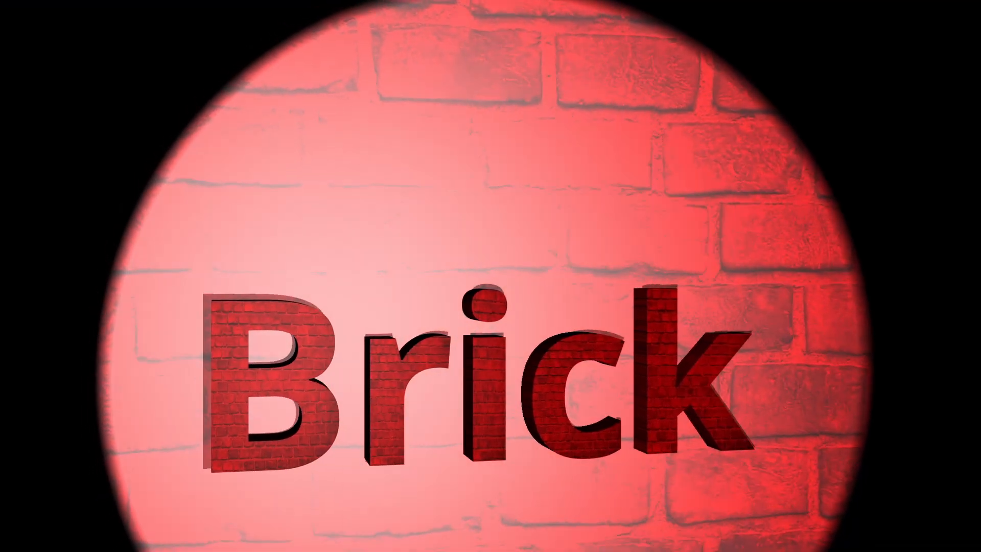
# Set the text's shading material to Image with a Clip source, using the brick-1498636_1920 file.
pyautogui.click(879, 118)
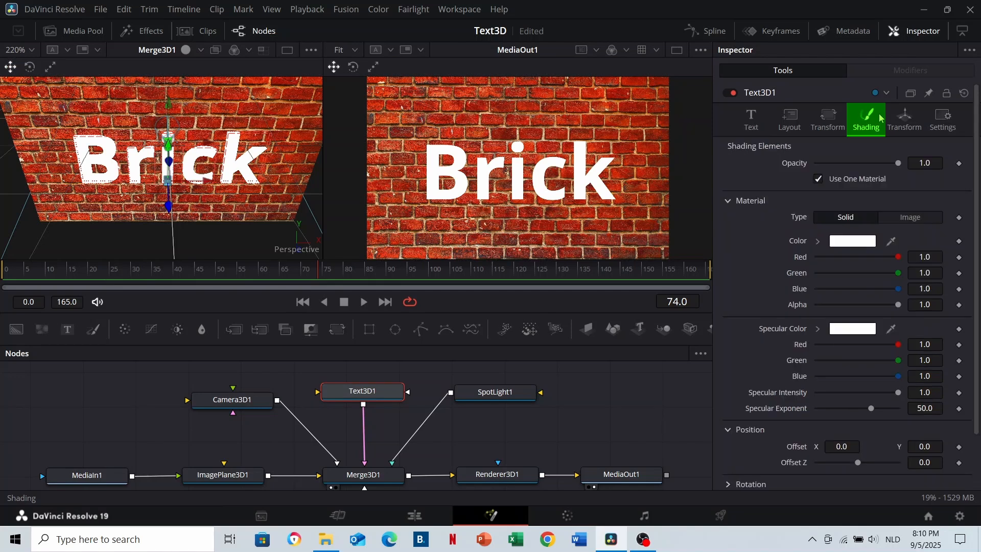
pyautogui.click(926, 218)
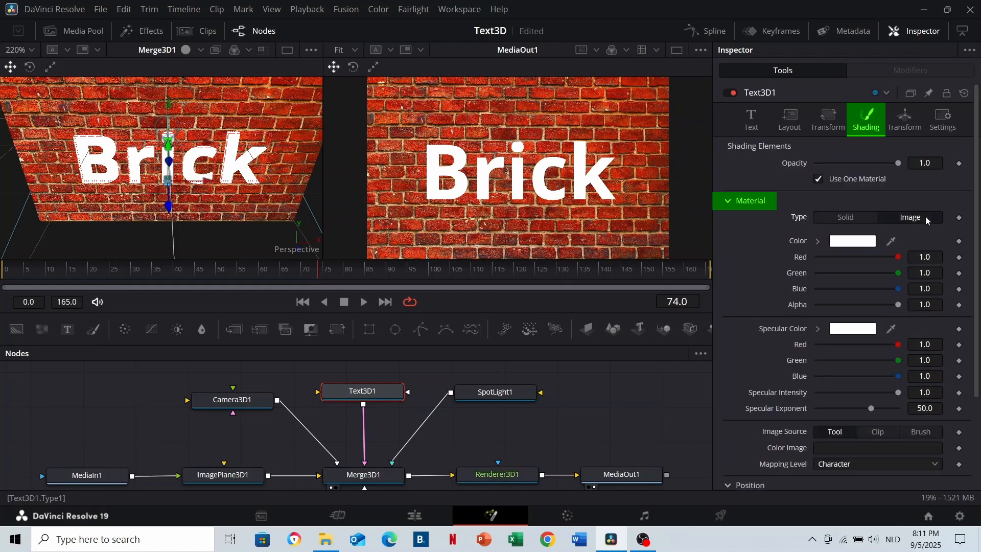
pyautogui.click(878, 432)
pyautogui.click(829, 466)
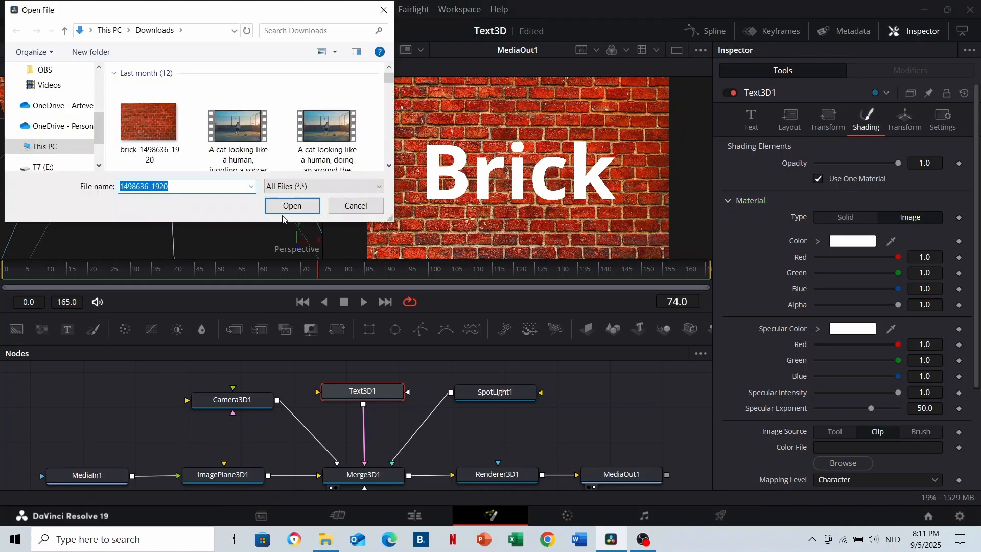
pyautogui.doubleClick(158, 129)
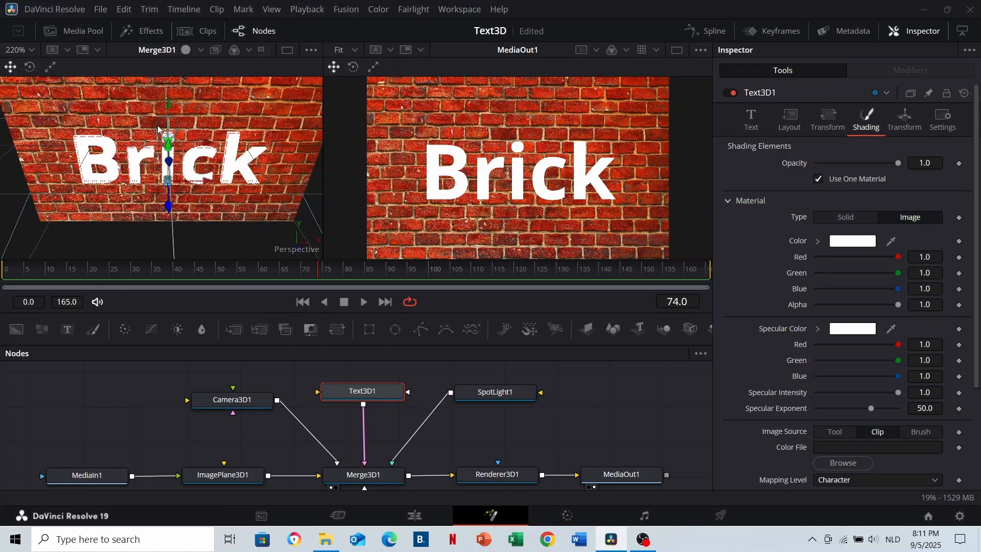
# Set the text material's colour to blue #01b3ff and look at its mapping level options.
pyautogui.click(848, 246)
pyautogui.click(543, 165)
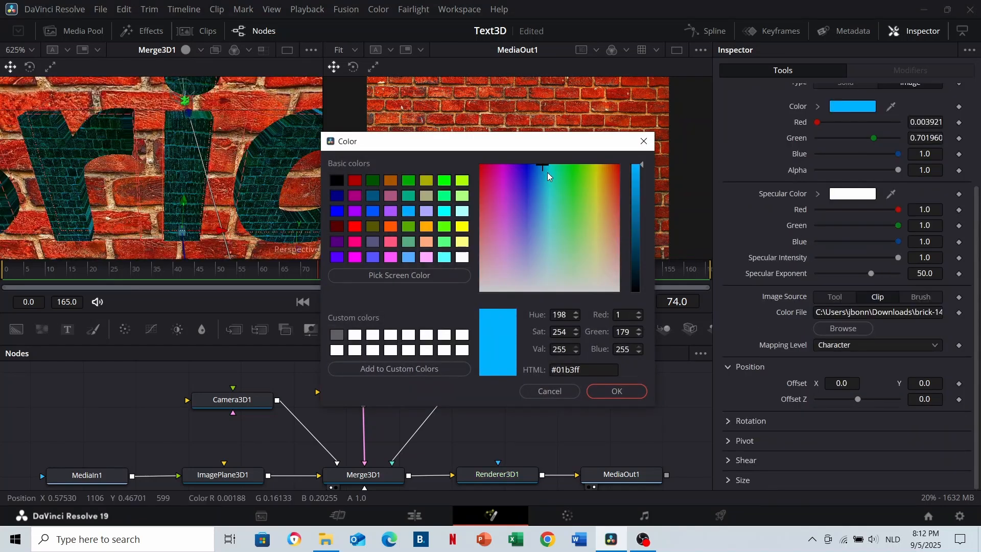
pyautogui.click(624, 391)
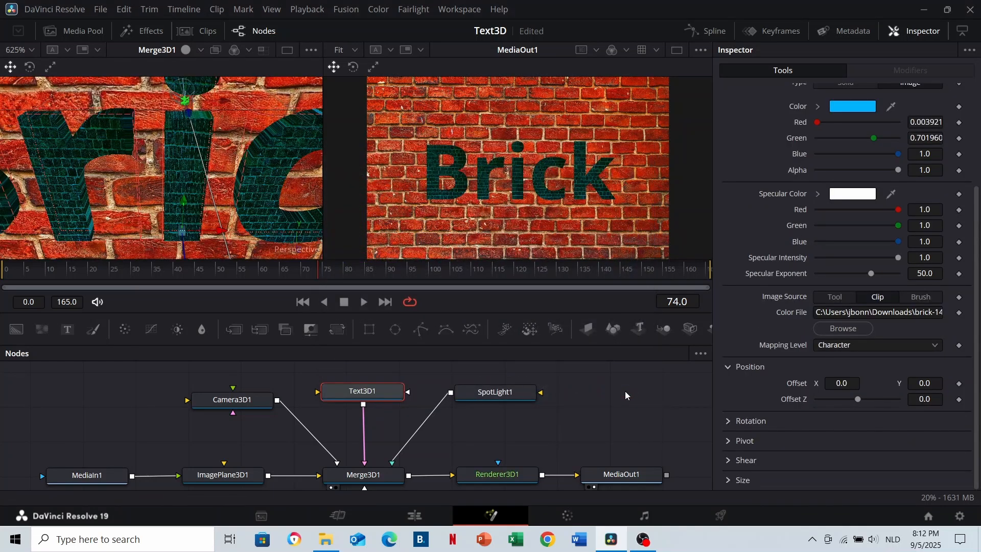
pyautogui.click(838, 342)
pyautogui.click(746, 295)
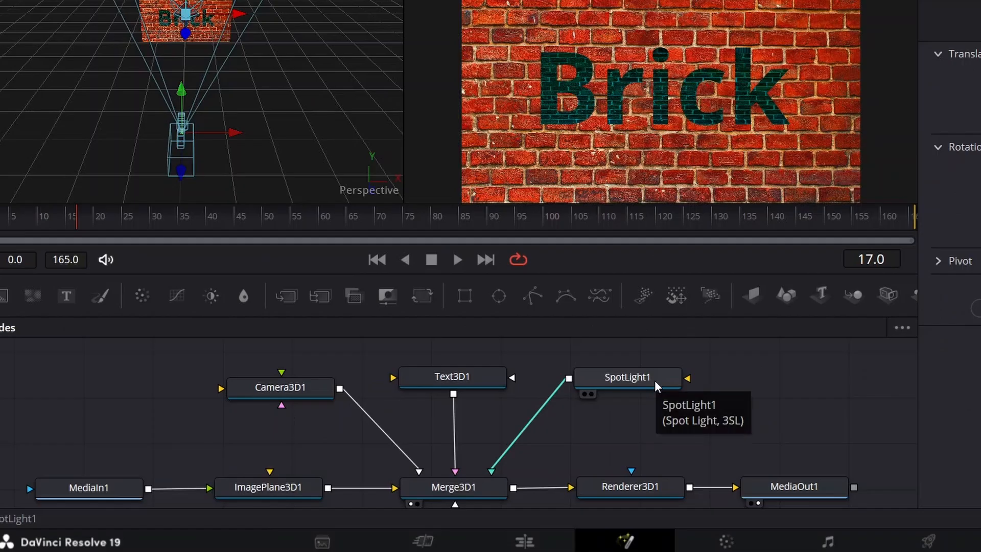
# Move SpotLight1 to about X -0.62, Z 1.30 and rotate it around Y toward the Brick text.
pyautogui.click(656, 387)
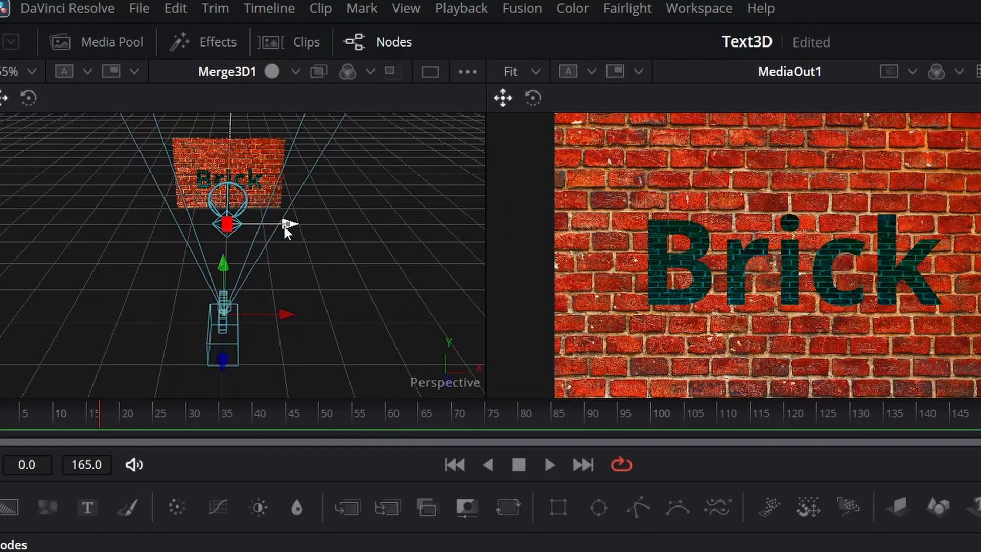
pyautogui.moveTo(284, 226); pyautogui.dragTo(217, 226)
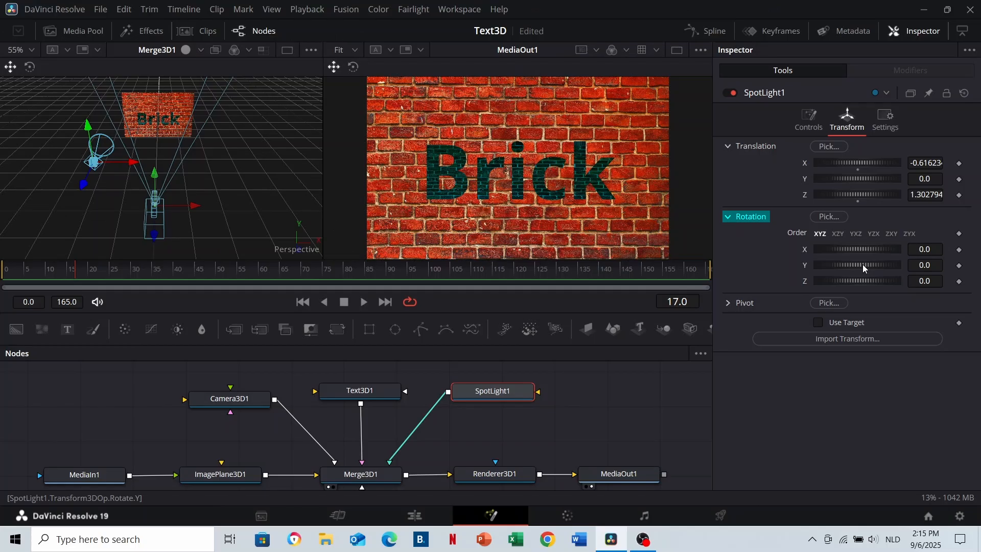
pyautogui.moveTo(863, 265)
pyautogui.mouseDown()
pyautogui.moveTo(838, 264)
pyautogui.moveTo(859, 266)
pyautogui.mouseUp()
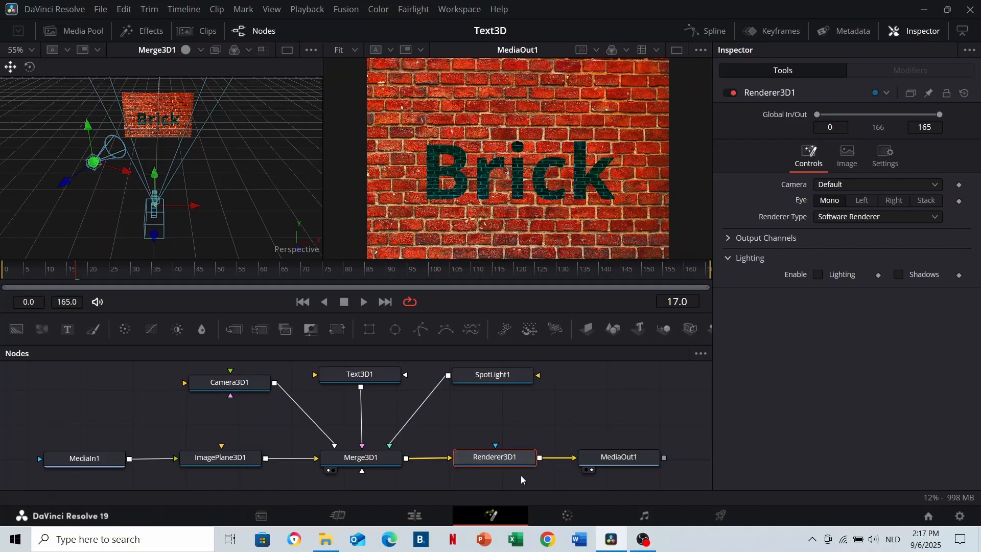
# Enable Lighting and Shadows on the Renderer3D1 node.
pyautogui.click(520, 475)
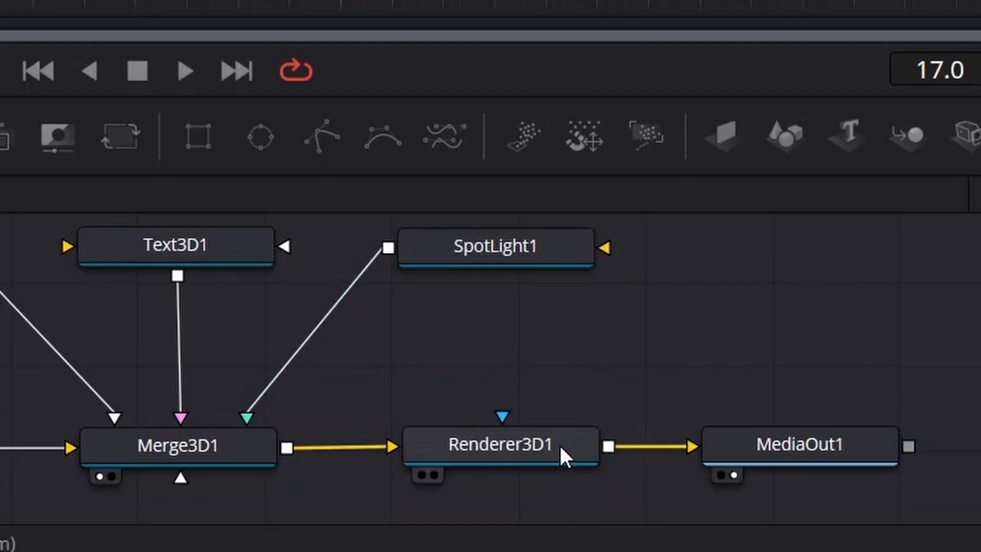
pyautogui.click(560, 455)
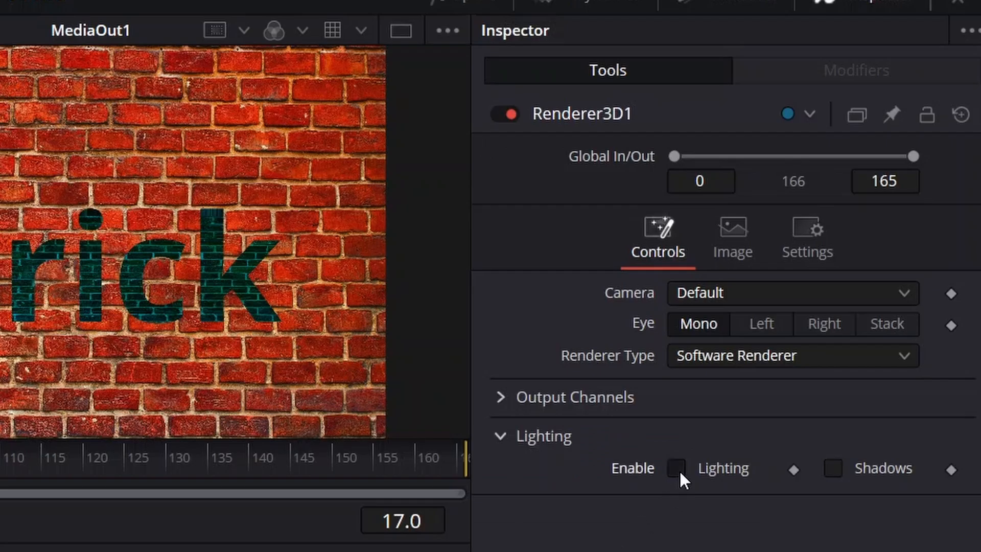
pyautogui.click(678, 469)
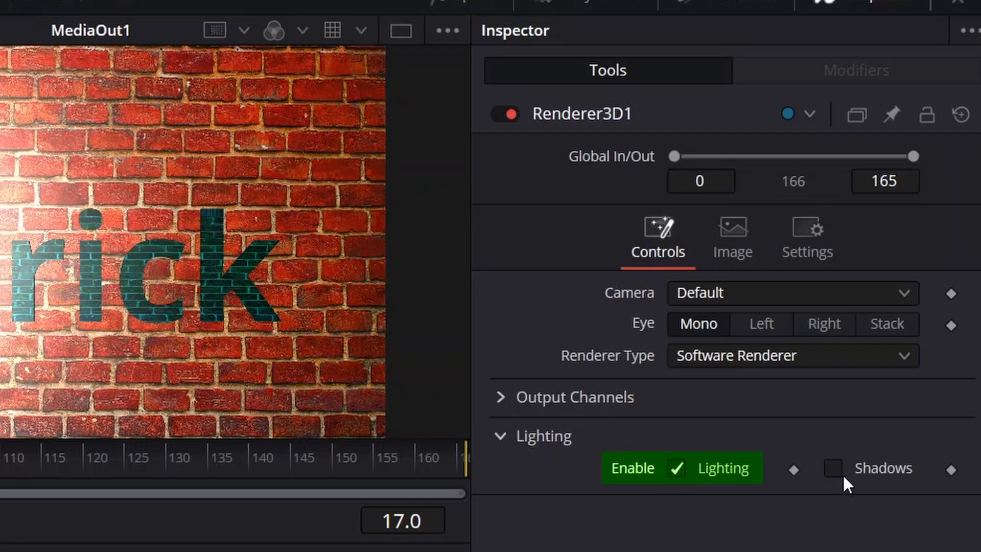
pyautogui.click(833, 470)
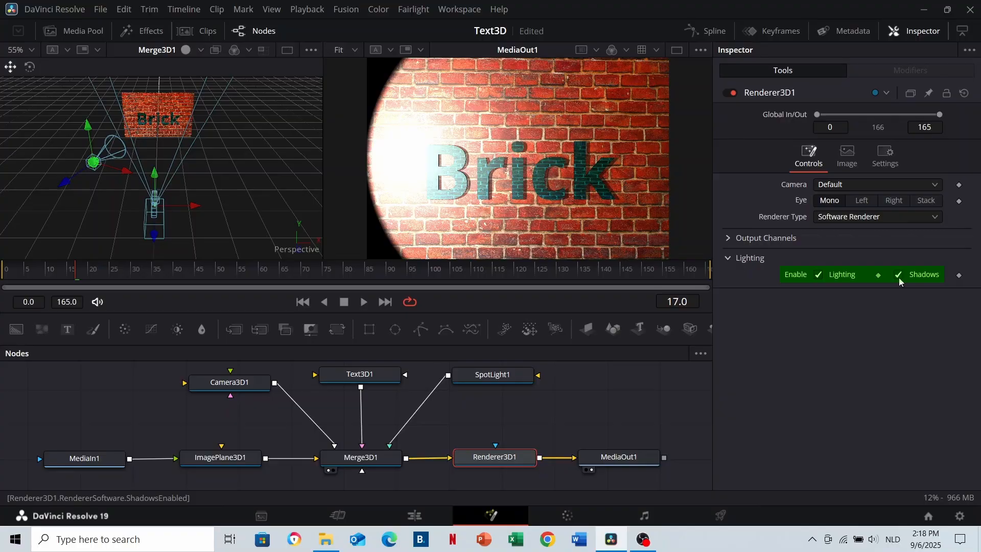
# Try a slightly lower light intensity on SpotLight1.
pyautogui.click(516, 381)
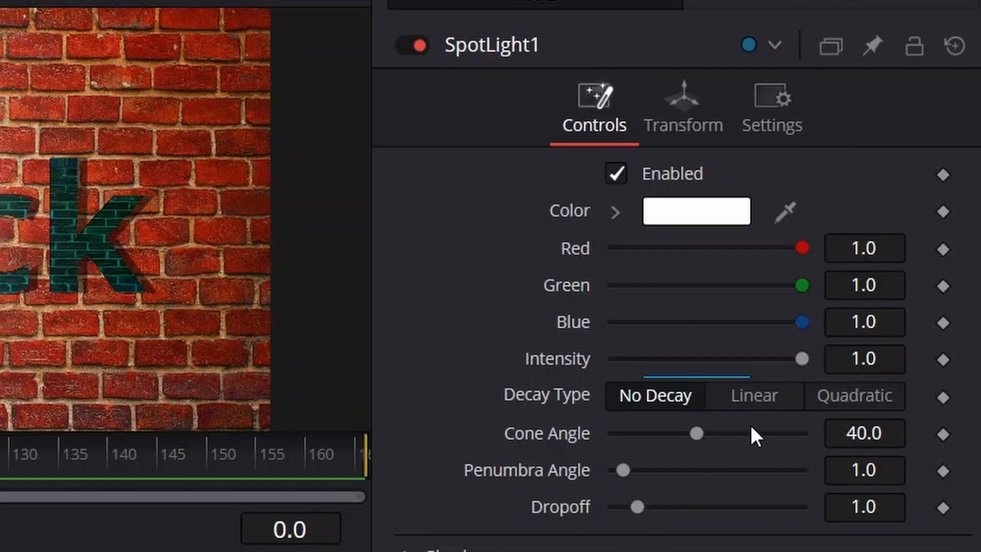
pyautogui.moveTo(801, 359); pyautogui.dragTo(785, 360)
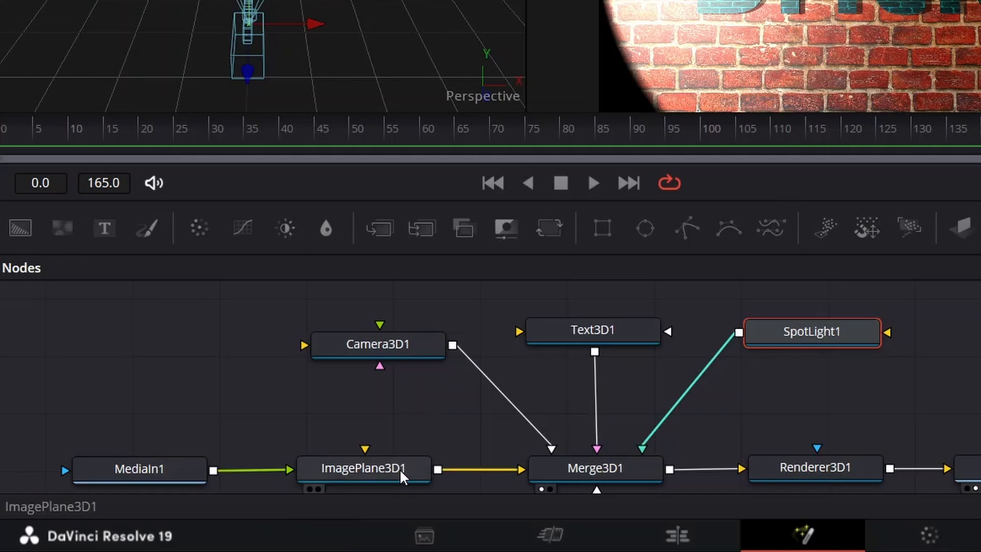
# Lower the specular intensity of the ImagePlane3D1 material to about 0.386.
pyautogui.click(252, 476)
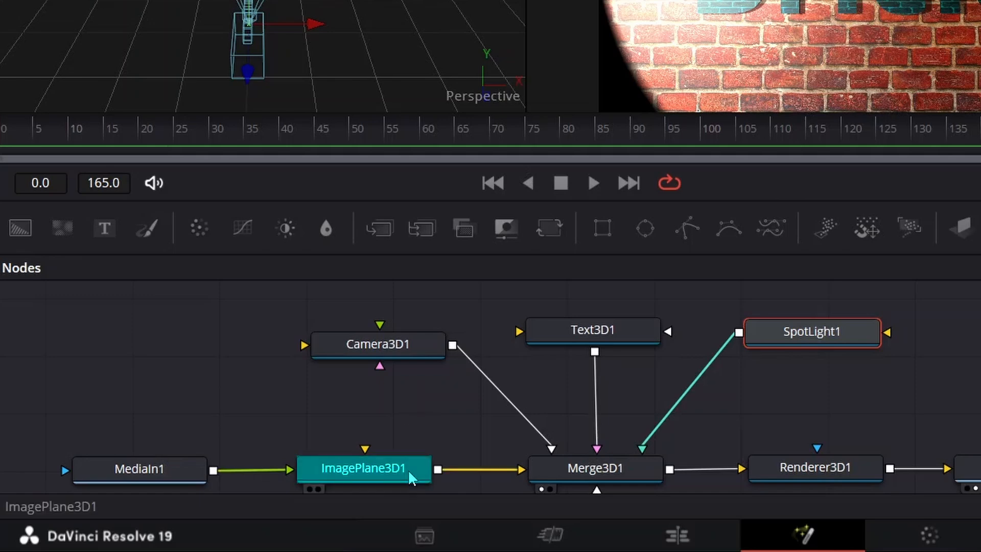
pyautogui.click(640, 340)
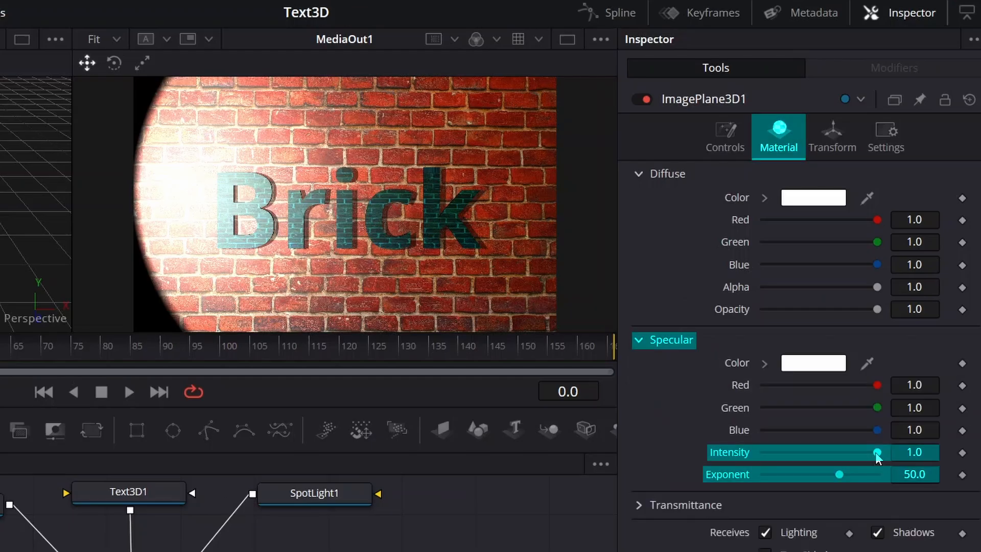
pyautogui.moveTo(878, 454); pyautogui.dragTo(807, 454)
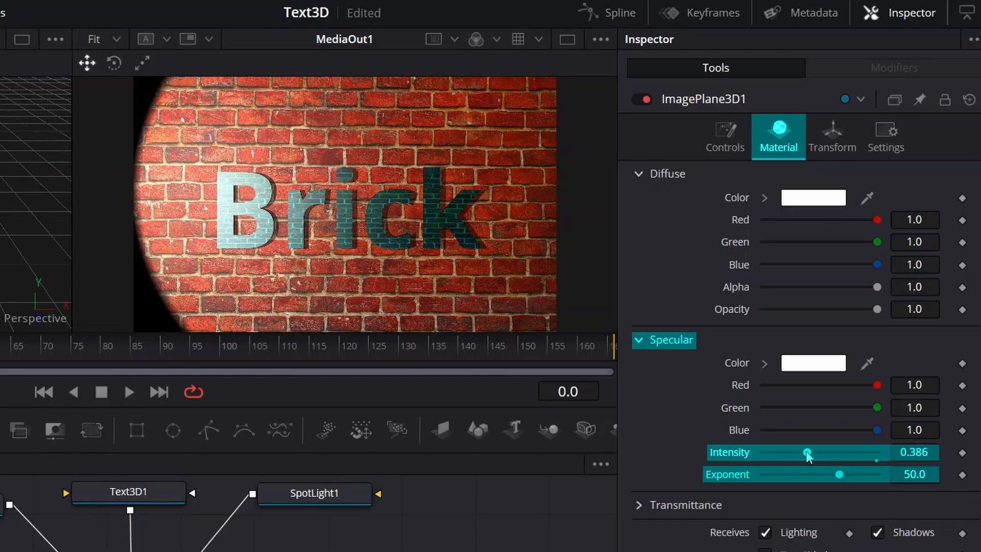
# Reduce the Text3D1 material's specular intensity to about 0.63 and its specular exponent to about 34.5.
pyautogui.click(153, 488)
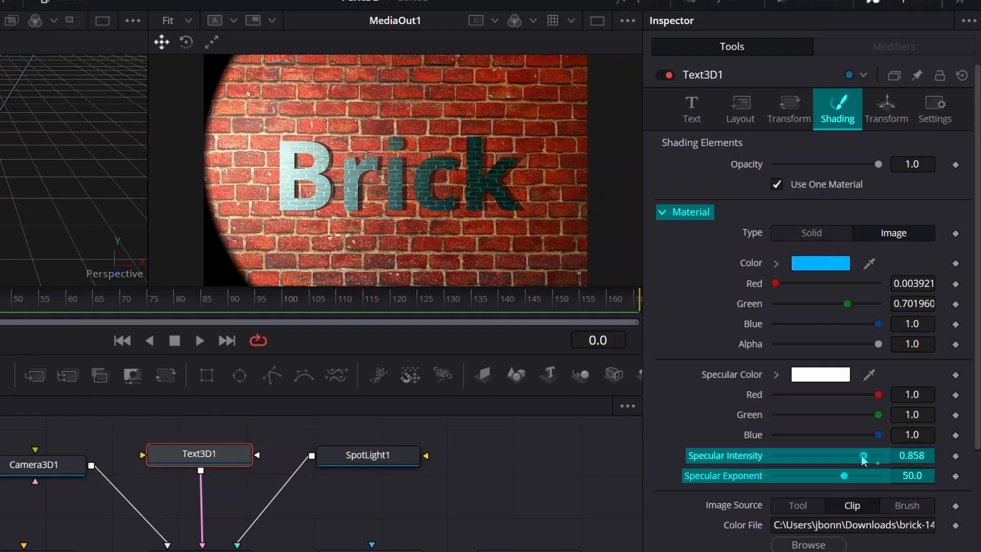
pyautogui.moveTo(862, 457); pyautogui.dragTo(840, 456)
pyautogui.moveTo(844, 475)
pyautogui.mouseDown()
pyautogui.moveTo(817, 474)
pyautogui.moveTo(828, 473)
pyautogui.mouseUp()
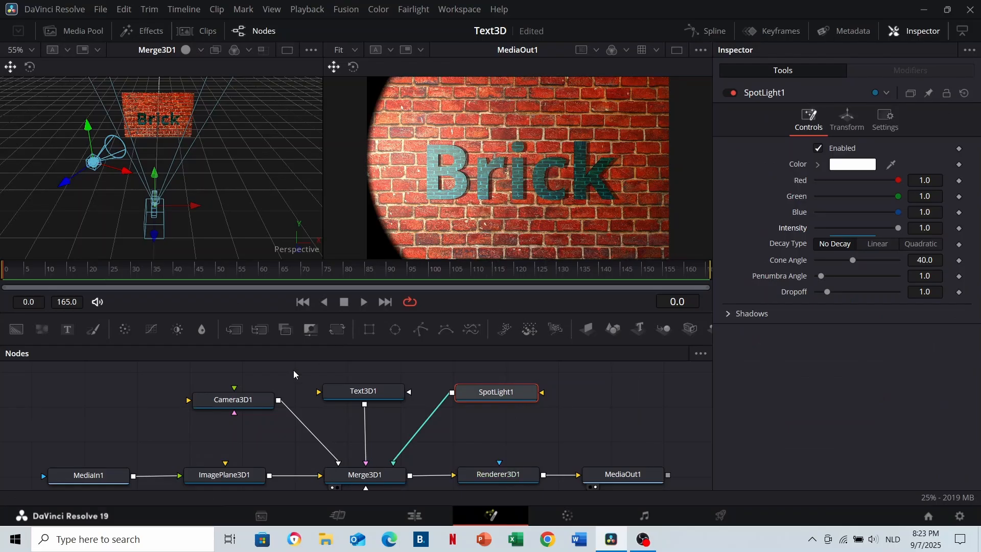
# Replace the blue colour of the Text3D1 material with a neutral one that shows the natural brick tones.
pyautogui.click(349, 392)
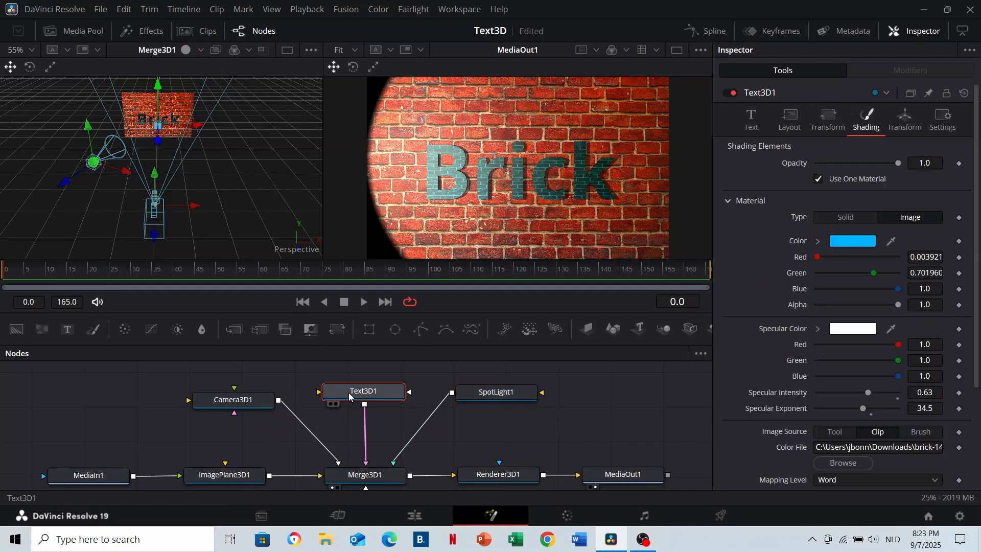
pyautogui.click(843, 242)
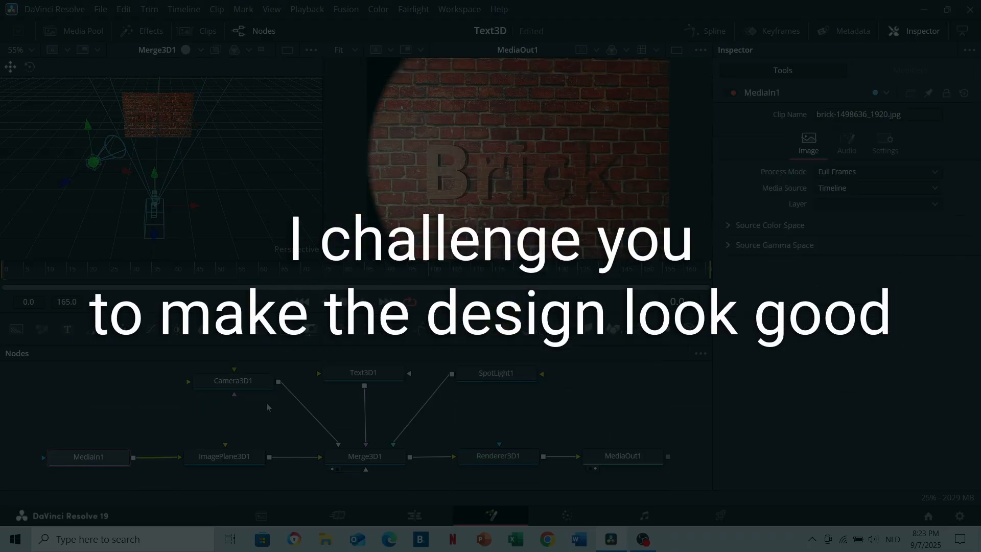
pyautogui.click(854, 281)
pyautogui.click(383, 237)
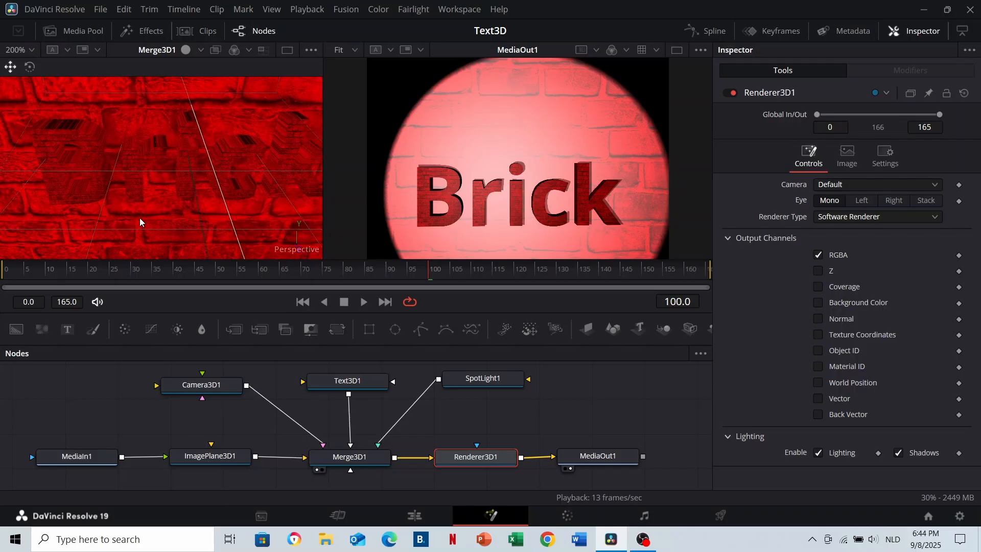
# Enlarge the Merge3D1 view of the scene and disconnect SpotLight1 from Merge3D1.
pyautogui.scroll(-10, 116, 218)
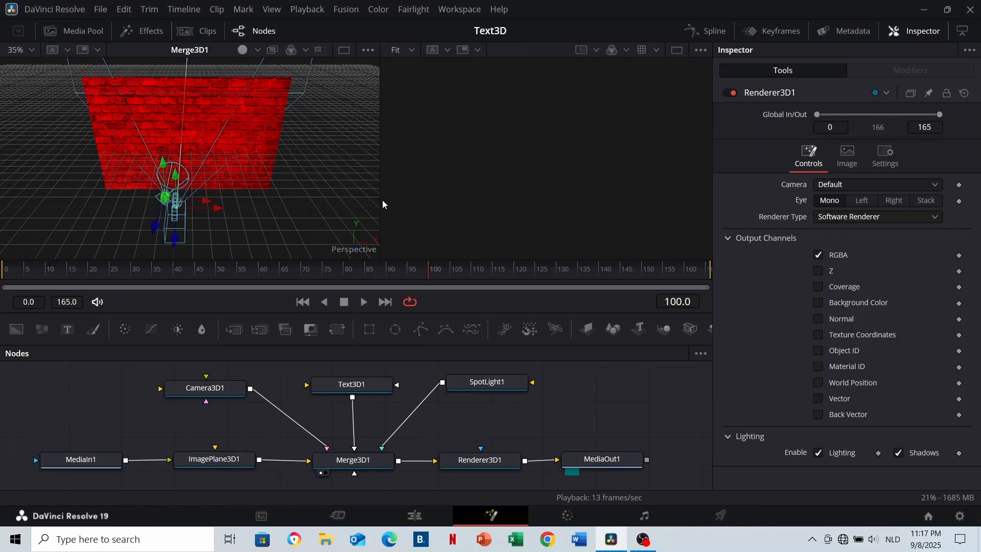
pyautogui.moveTo(380, 198); pyautogui.dragTo(709, 182)
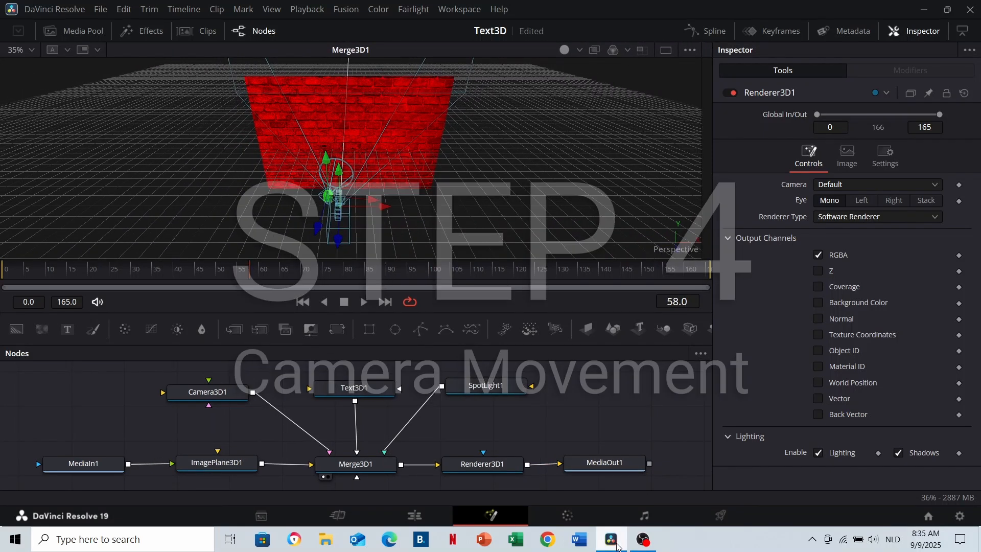
pyautogui.moveTo(394, 442); pyautogui.dragTo(422, 431)
# Try out Camera3D1's Y rotation and shift its Z pivot back and forth to see how the pivot point moves.
pyautogui.click(207, 392)
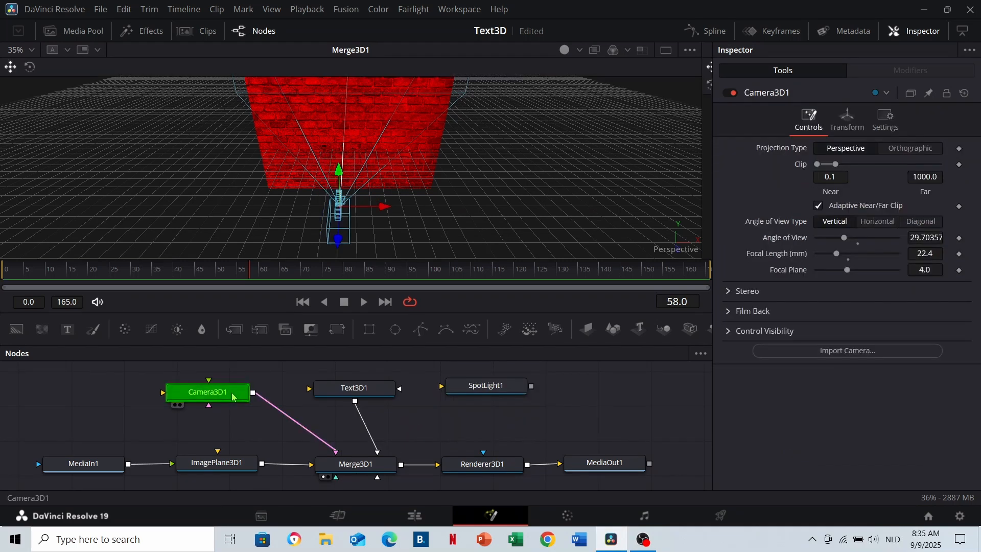
pyautogui.click(837, 124)
pyautogui.moveTo(852, 265); pyautogui.dragTo(910, 256)
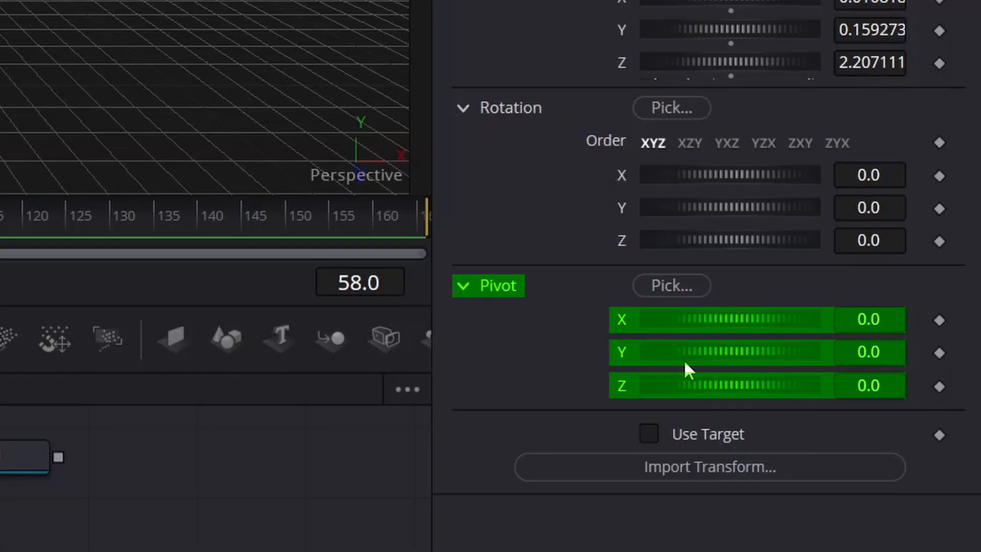
pyautogui.moveTo(703, 393)
pyautogui.mouseDown()
pyautogui.moveTo(742, 386)
pyautogui.moveTo(708, 392)
pyautogui.mouseUp()
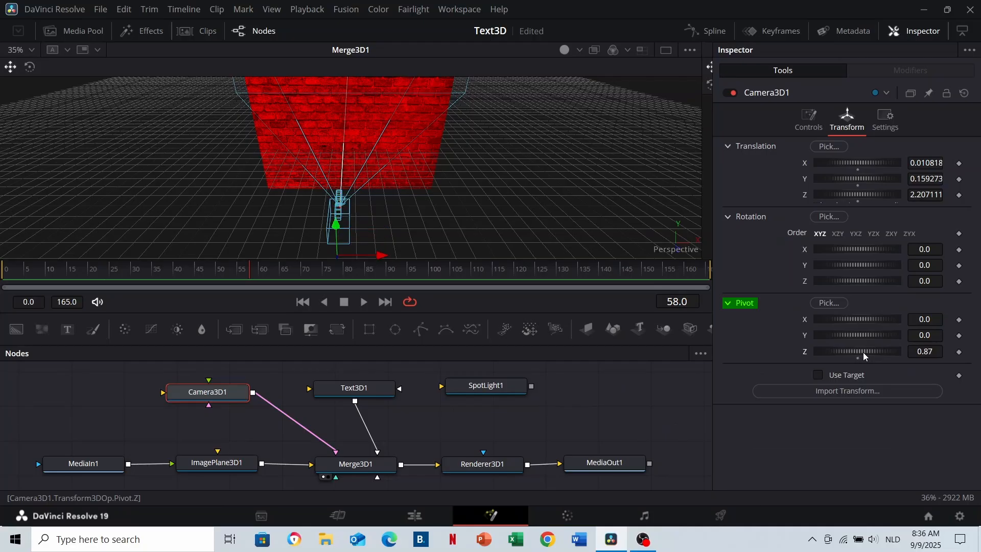
pyautogui.moveTo(846, 353); pyautogui.dragTo(799, 353)
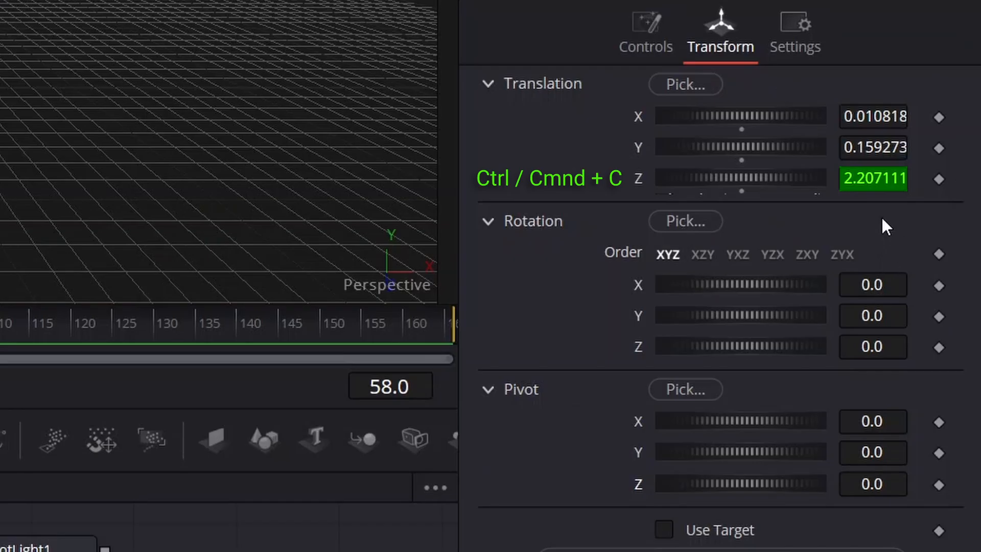
# Set Camera3D1's Z pivot to the negative of its Z translation, -2.207111, and test the Y rotation around the text.
pyautogui.click(864, 181)
pyautogui.hotkey('ctrl', 'c')
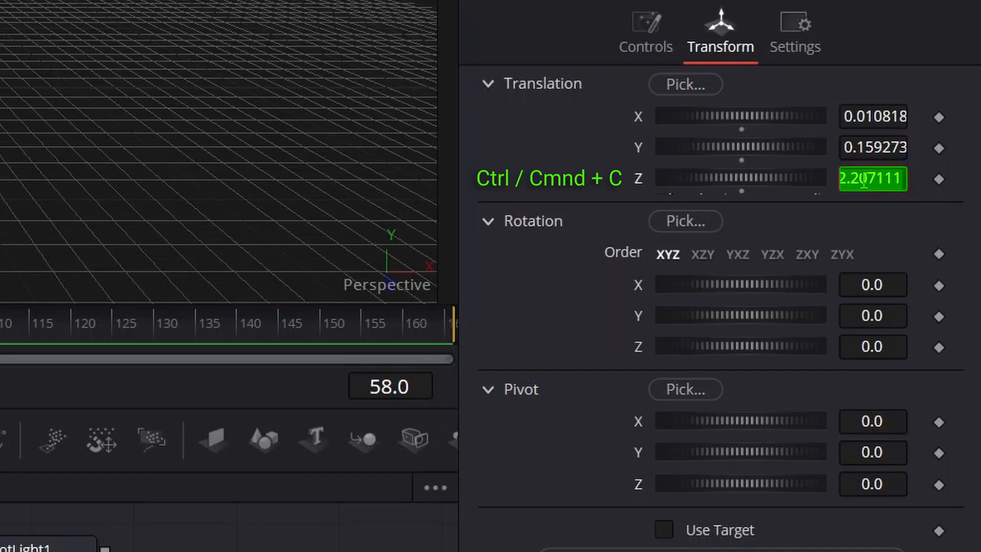
pyautogui.click(859, 484)
pyautogui.hotkey('ctrl', 'v')
pyautogui.write('-')
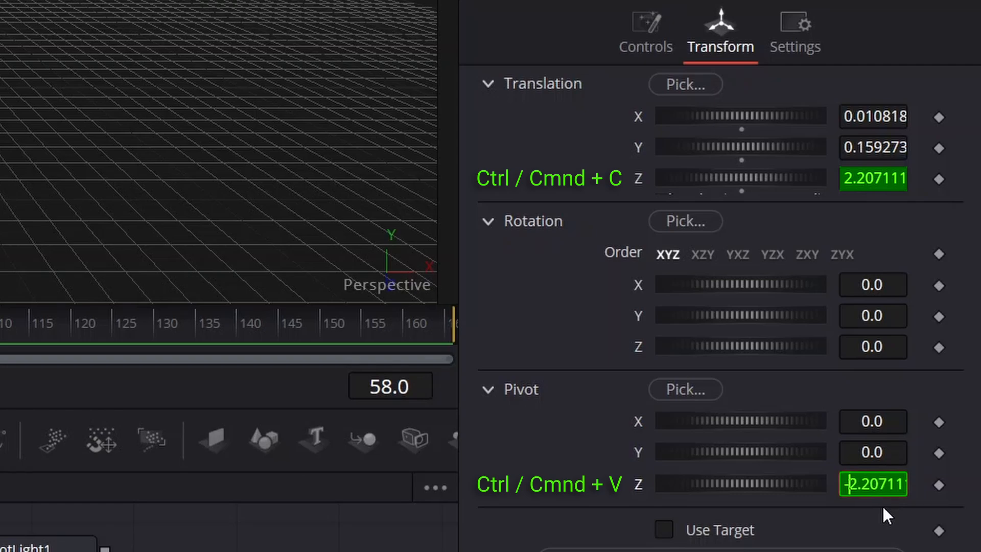
pyautogui.press('Tab')
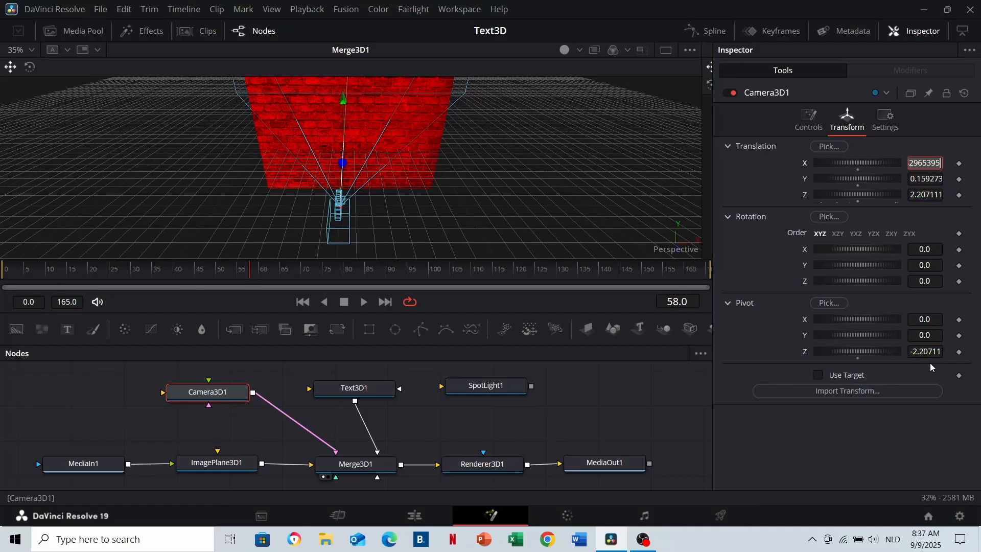
pyautogui.moveTo(844, 265); pyautogui.dragTo(924, 238)
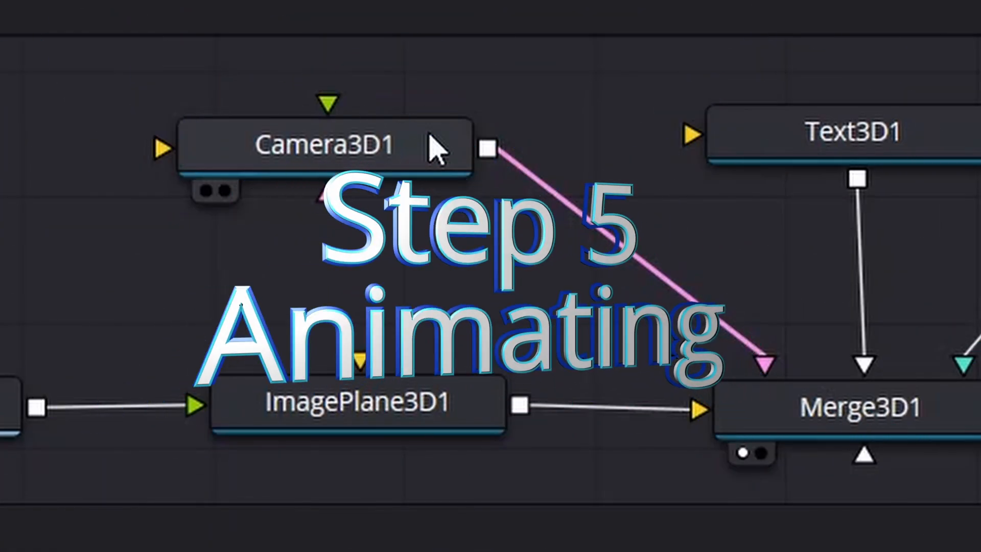
# Show the Spline editor and add a keyframe for Camera3D1's Y rotation at frame 100, keeping it at 0.0.
pyautogui.click(244, 391)
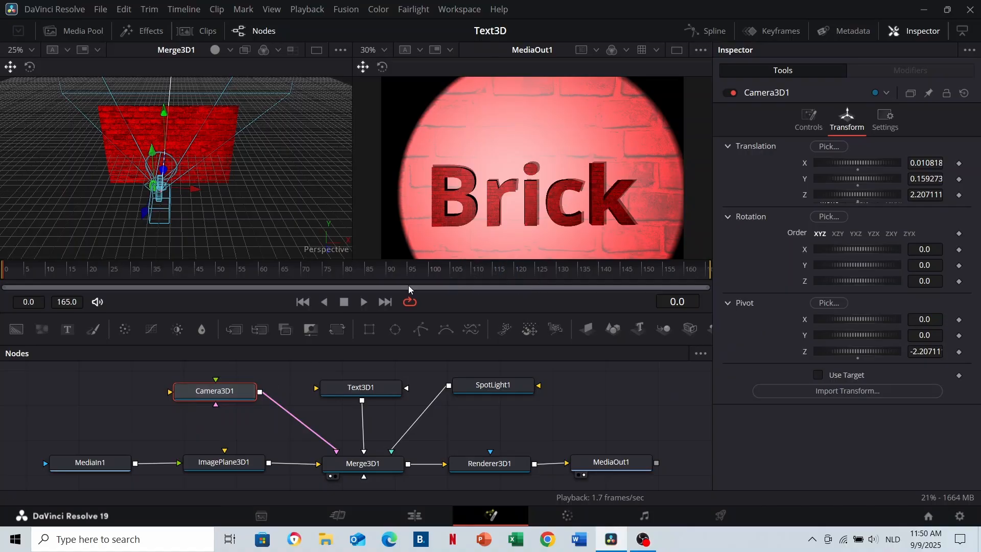
pyautogui.click(728, 33)
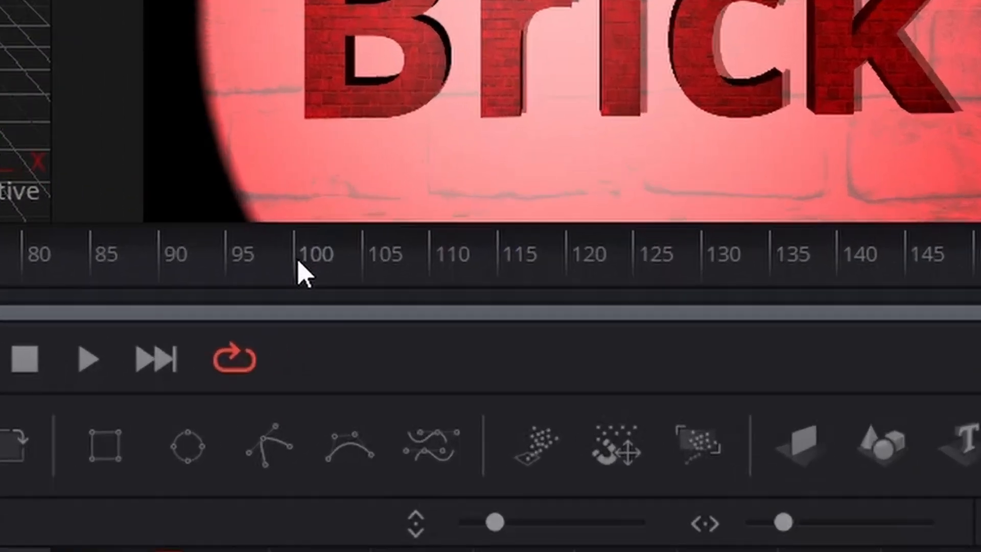
pyautogui.click(299, 274)
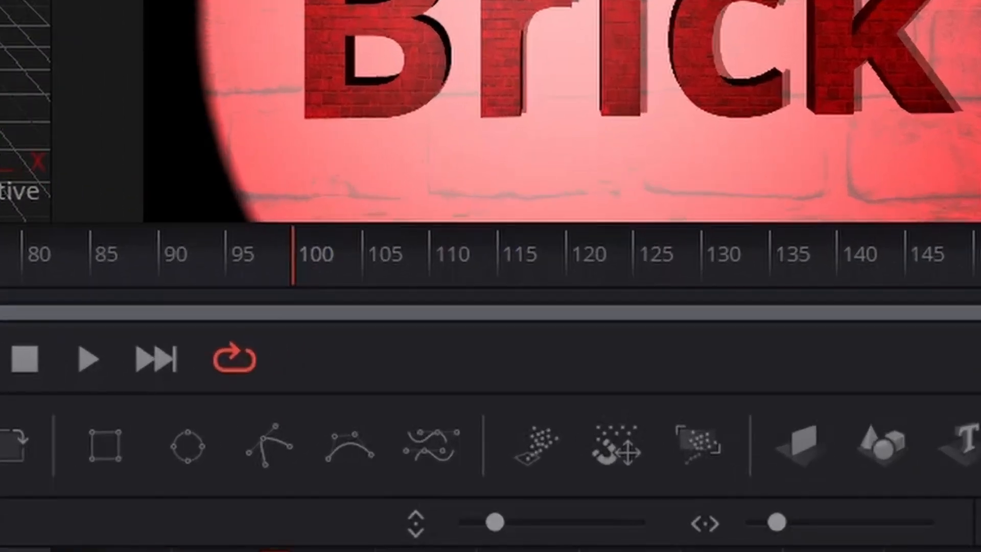
pyautogui.click(914, 215)
pyautogui.click(914, 215)
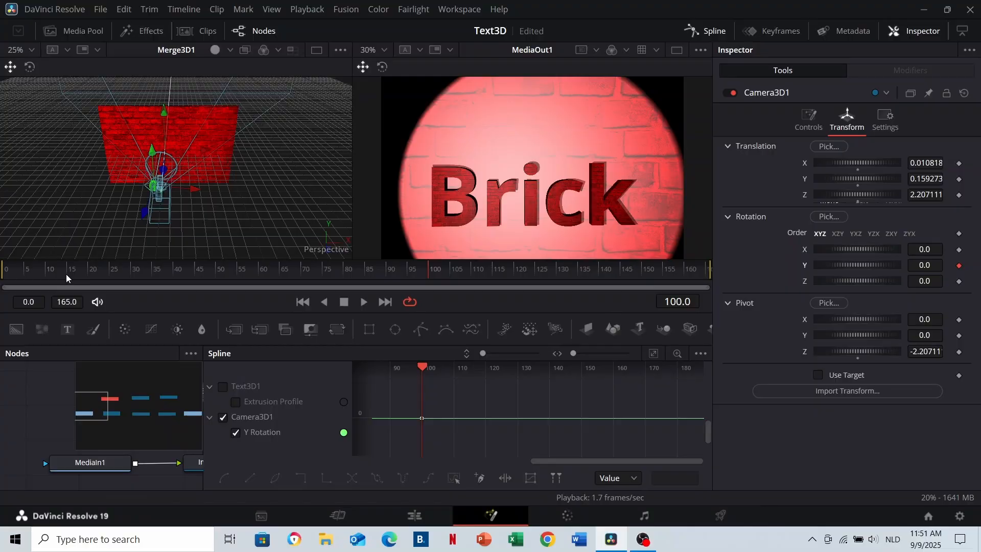
# Set Camera3D1's Y rotation to -37 at frame 0 as the starting keyframe.
pyautogui.click(3, 274)
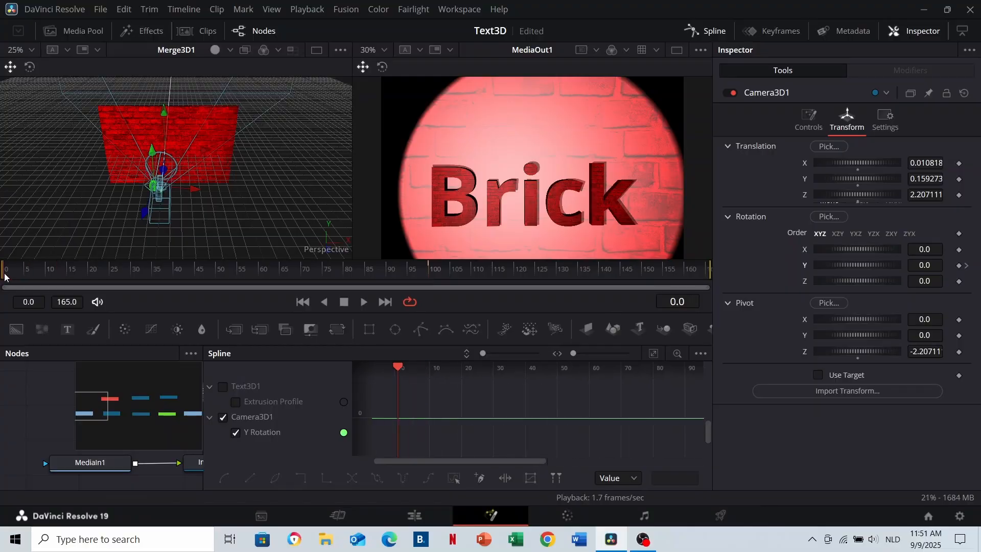
pyautogui.doubleClick(925, 263)
pyautogui.write('-37')
pyautogui.press('Tab')
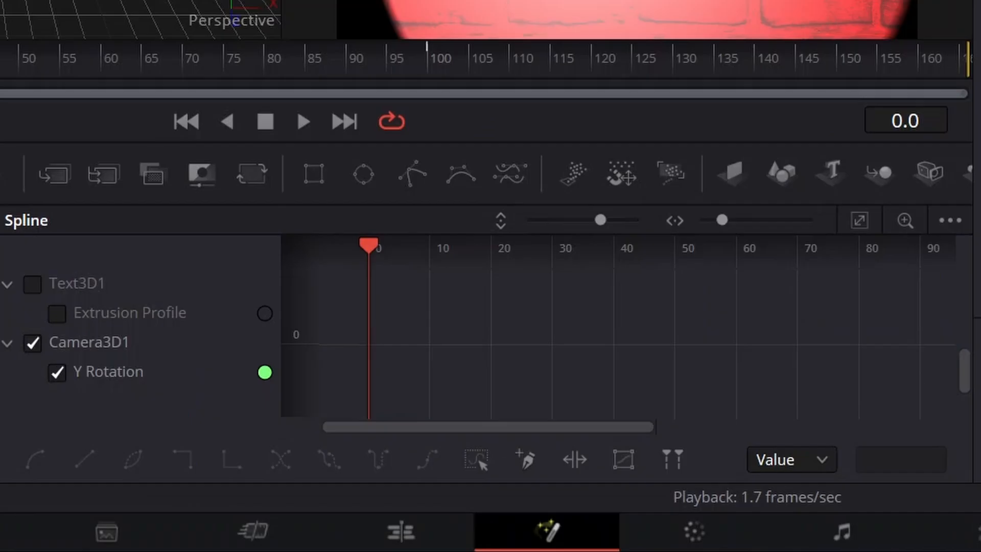
# Smooth both keyframes of the camera's Y Rotation curve, steepen the first handle for a quick start and gentle slowdown, and play the animation.
pyautogui.moveTo(618, 220); pyautogui.dragTo(535, 220)
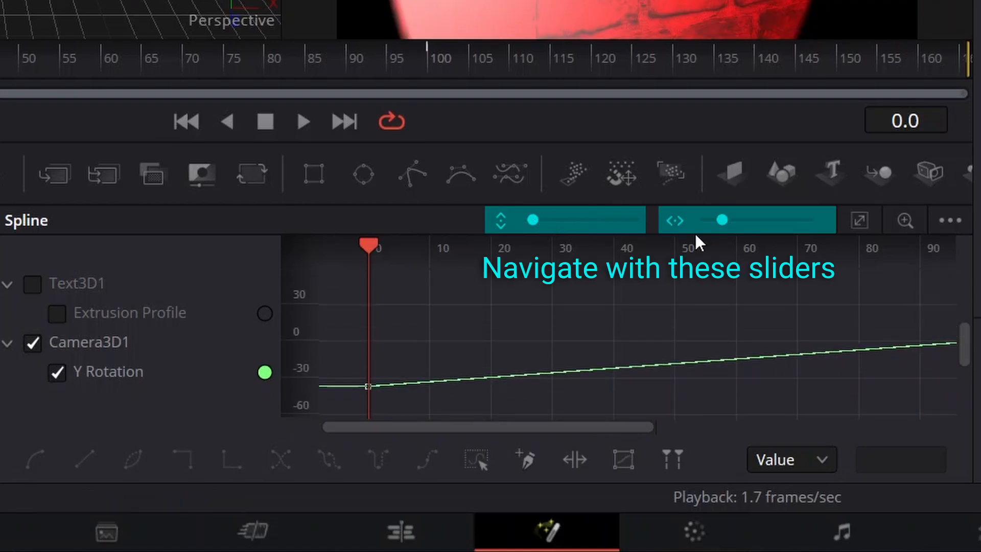
pyautogui.moveTo(727, 220); pyautogui.dragTo(712, 221)
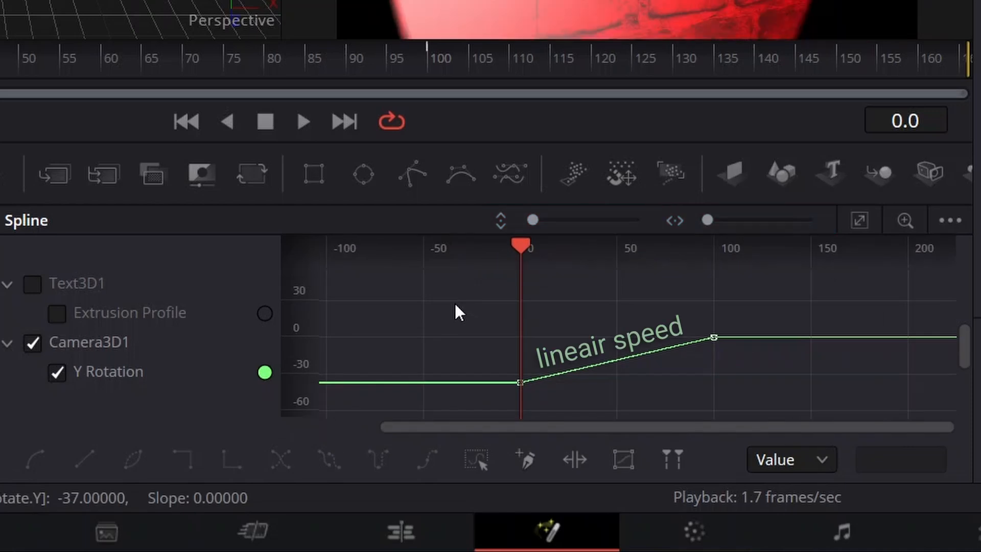
pyautogui.moveTo(450, 301)
pyautogui.mouseDown()
pyautogui.moveTo(696, 393)
pyautogui.moveTo(757, 396)
pyautogui.mouseUp()
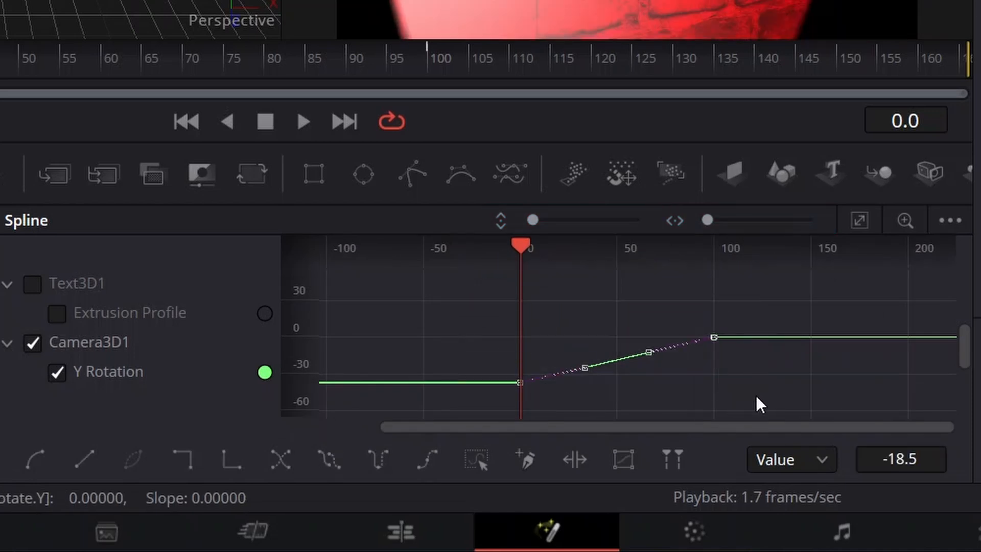
pyautogui.press('s')
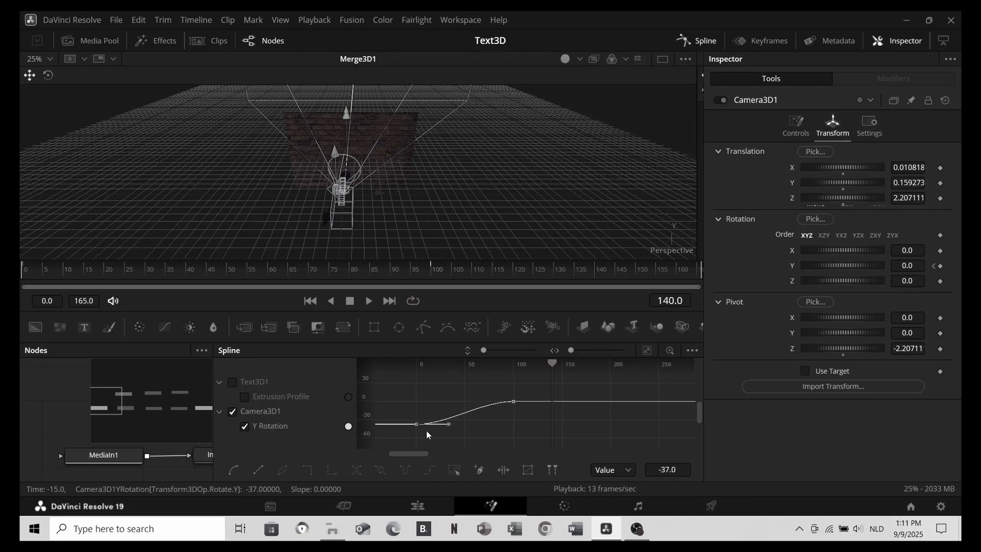
pyautogui.moveTo(448, 424); pyautogui.dragTo(432, 414)
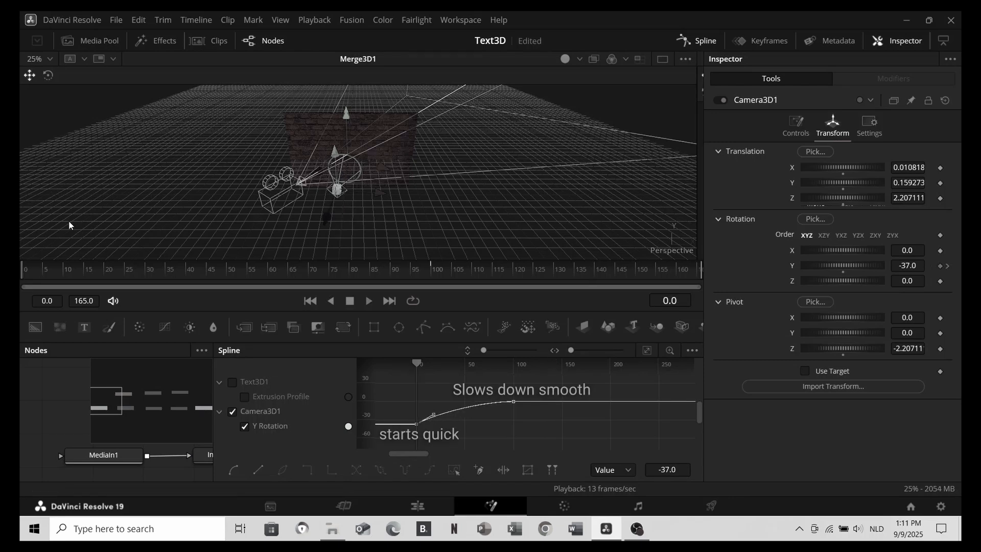
pyautogui.press('space')
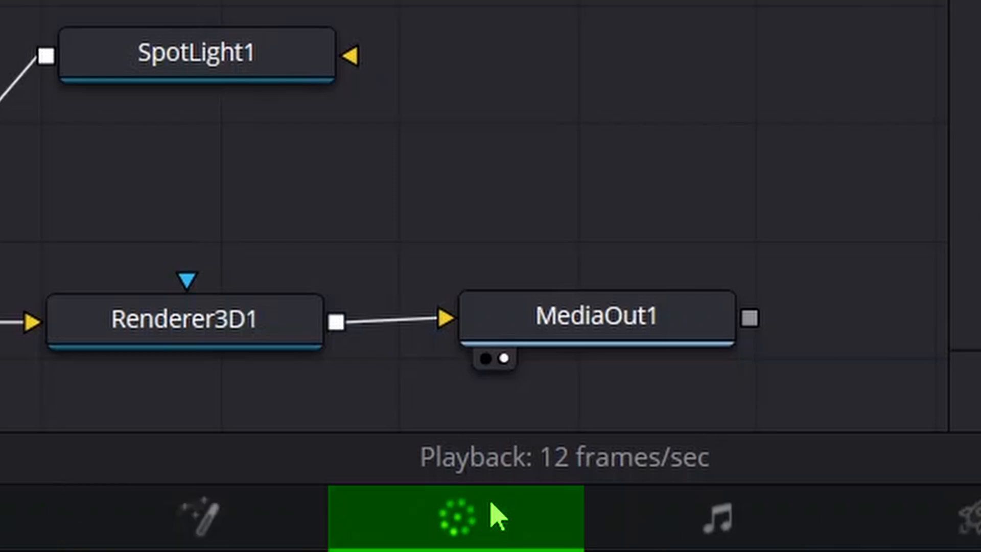
# Switch to the Color page and shift the clip's Offset toward blue, to about 14.54, 26.88 and 34.55.
pyautogui.click(491, 506)
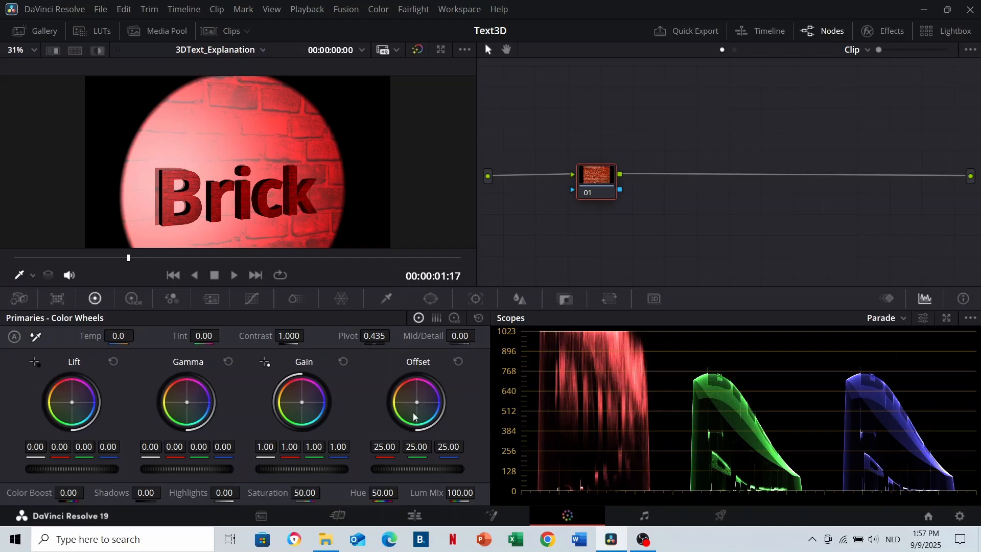
pyautogui.moveTo(417, 406); pyautogui.dragTo(420, 410)
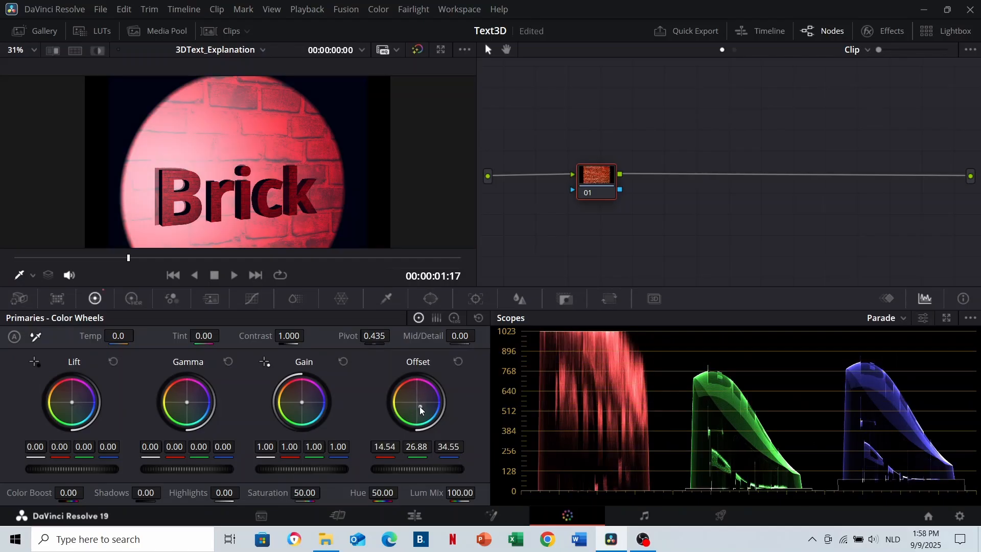